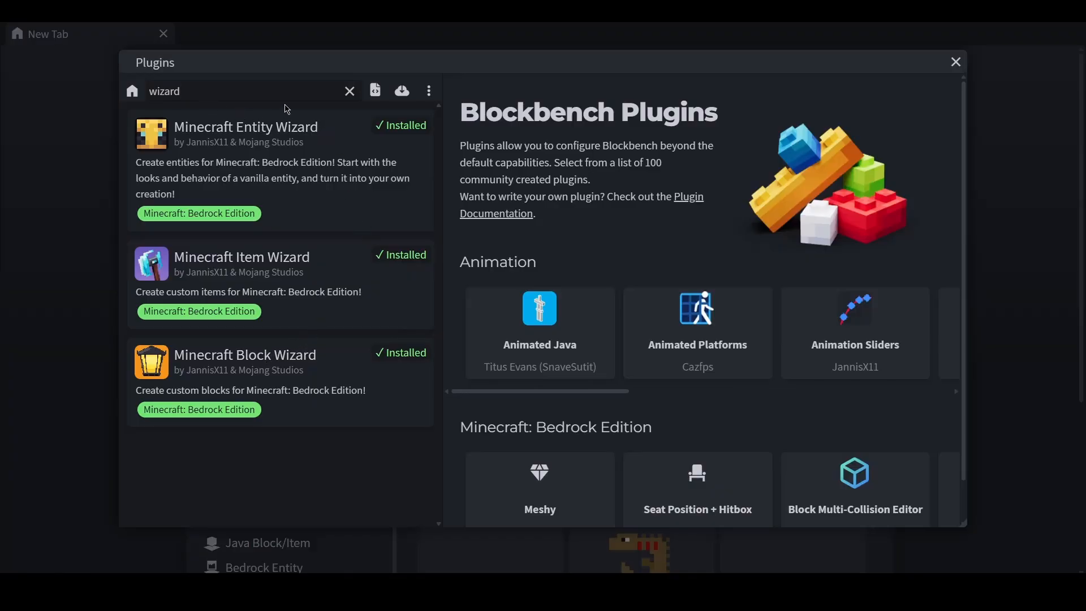
- Close the plugin manager and start a new item in the Minecraft Item Wizard
{"action": "left_click", "coordinate": [349, 91]}
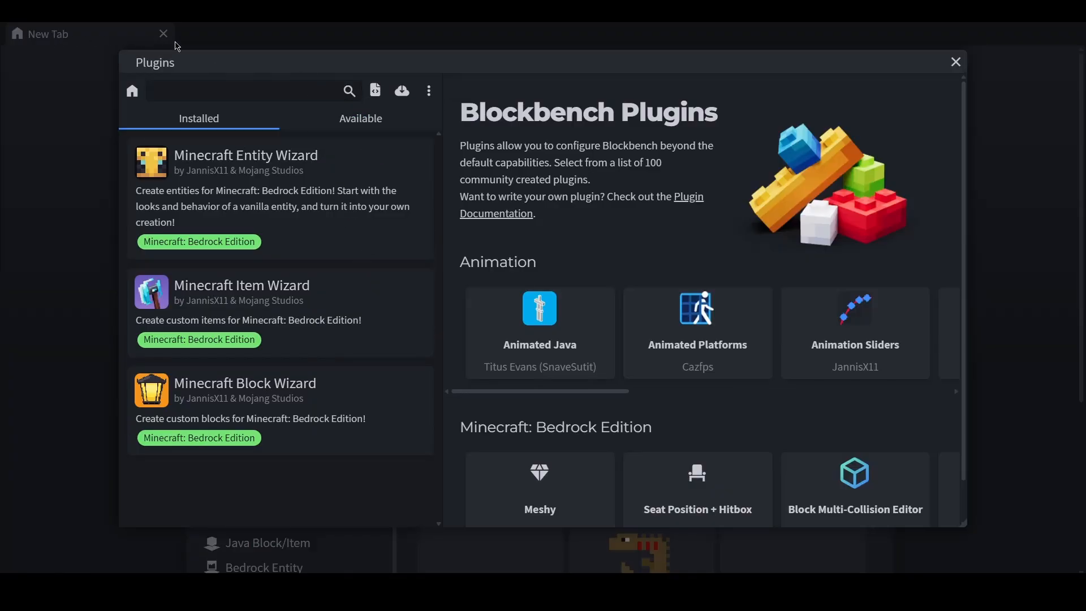
{"action": "left_click", "coordinate": [955, 61]}
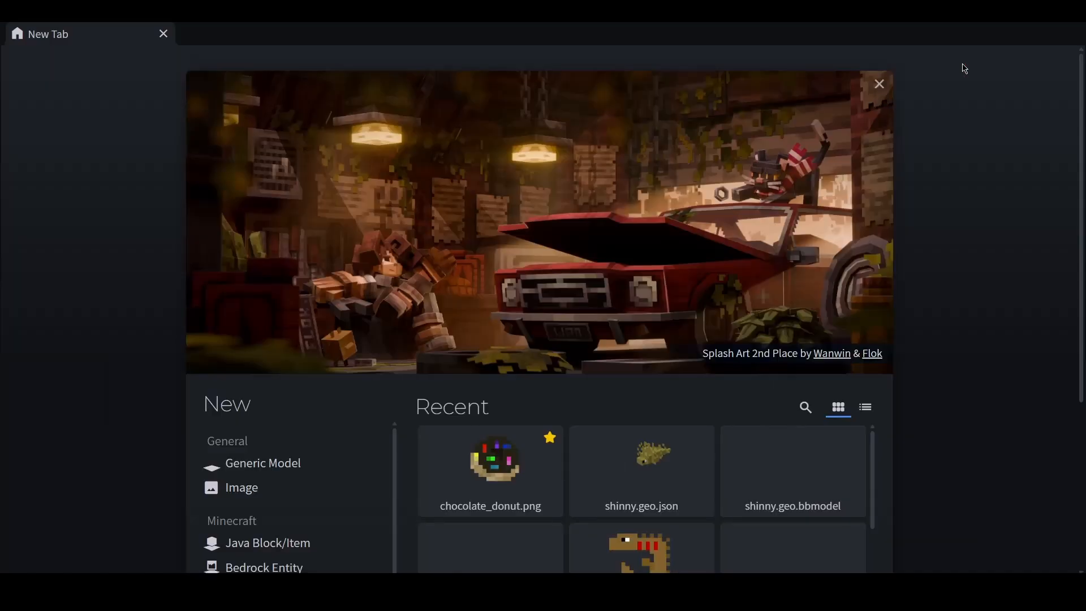
{"action": "scroll", "coordinate": [260, 444], "scroll_direction": "down", "scroll_amount": 2}
{"action": "scroll", "coordinate": [261, 450], "scroll_direction": "down", "scroll_amount": 4}
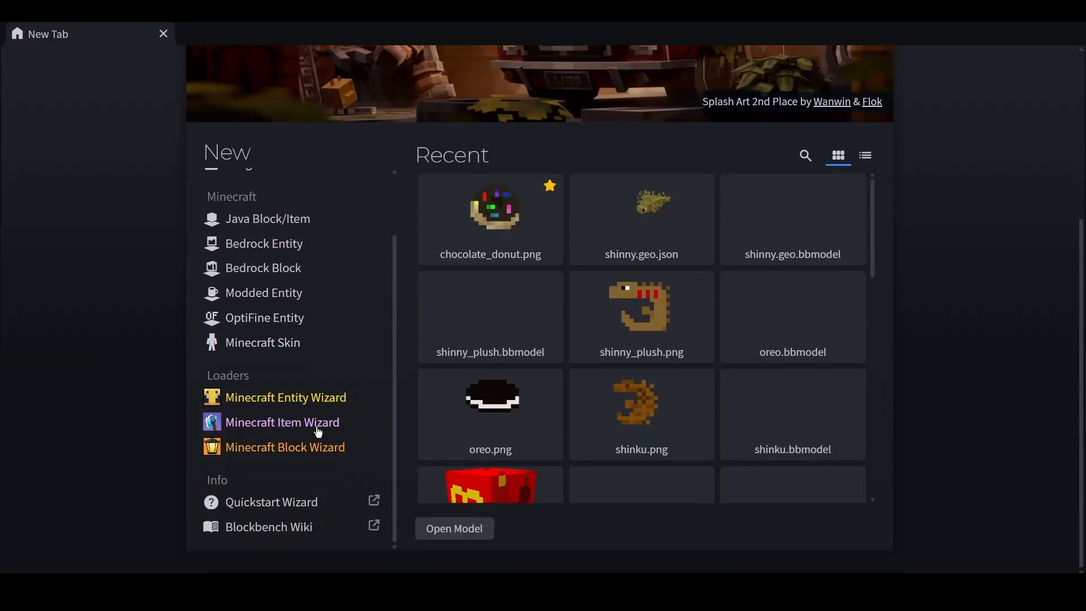
{"action": "left_click", "coordinate": [294, 432]}
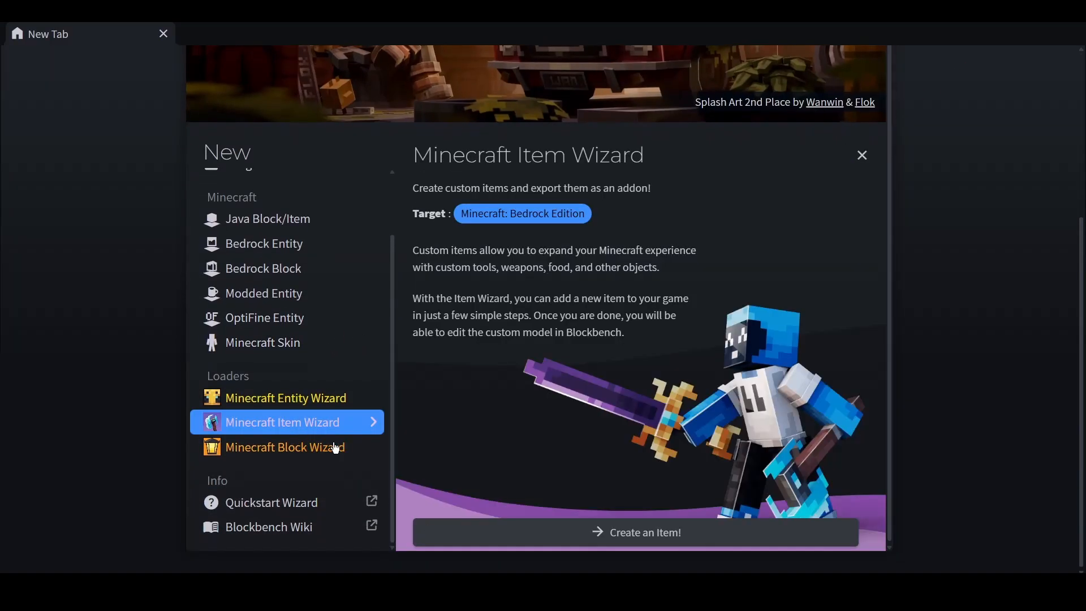
{"action": "left_click", "coordinate": [495, 534]}
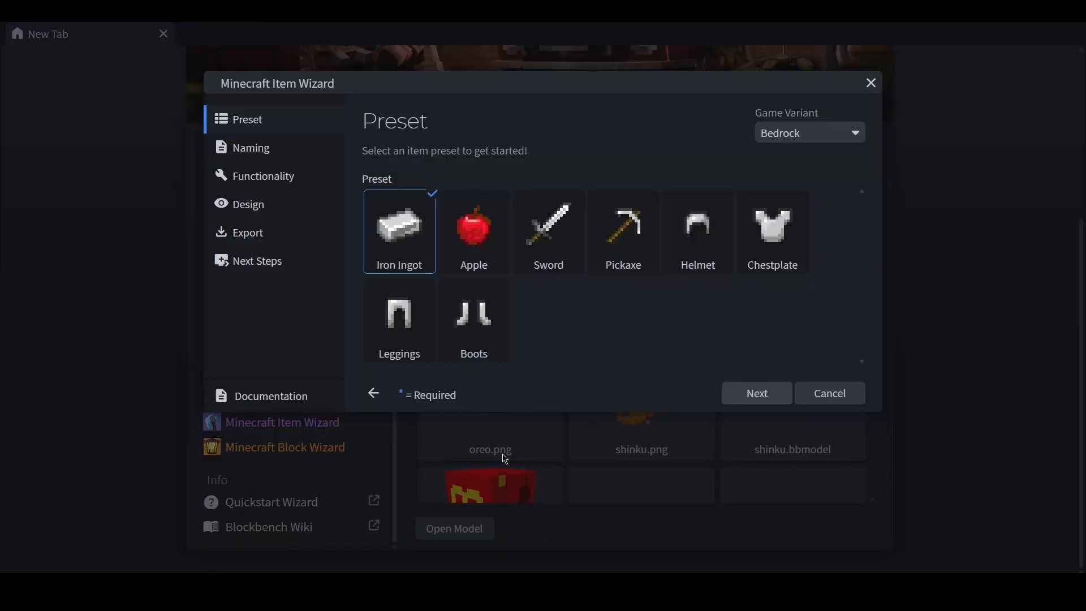
- Choose the Apple preset for the item and set its display name to Buger
{"action": "left_click", "coordinate": [474, 243]}
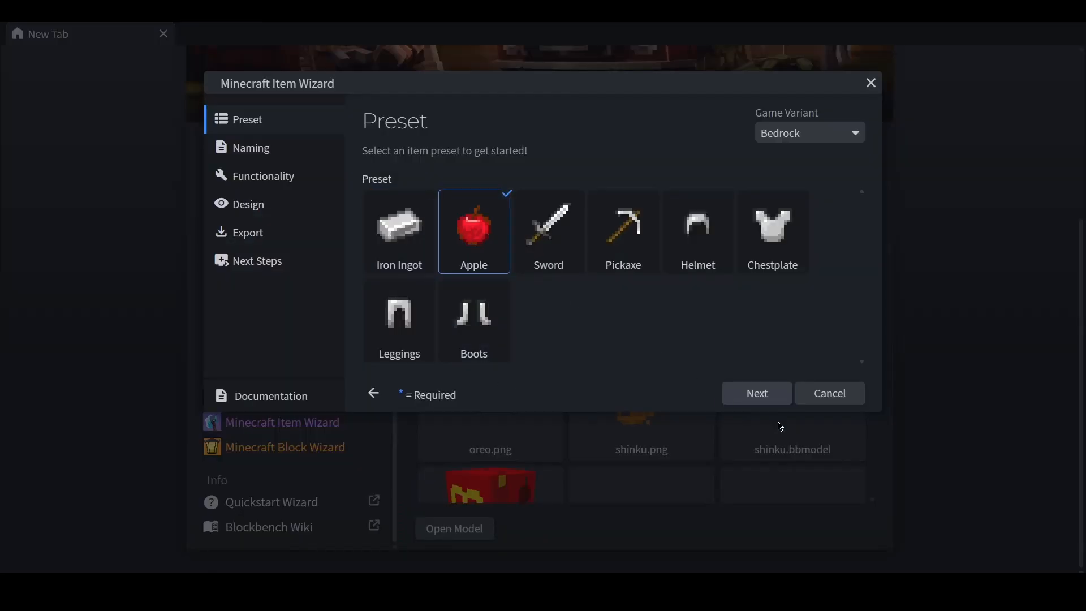
{"action": "left_click", "coordinate": [758, 393]}
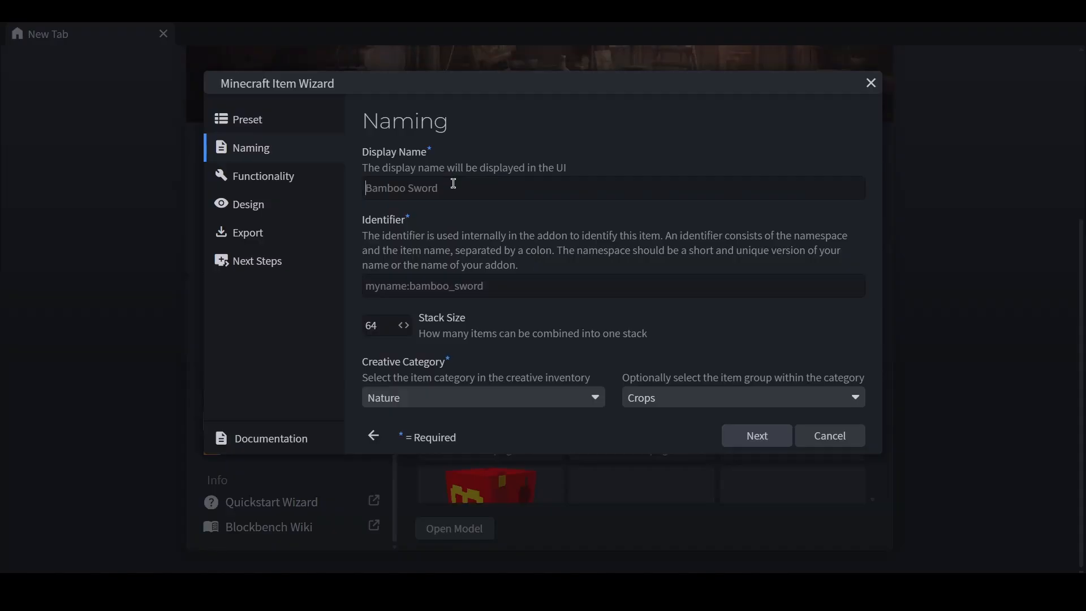
{"action": "type", "text": "Buger"}
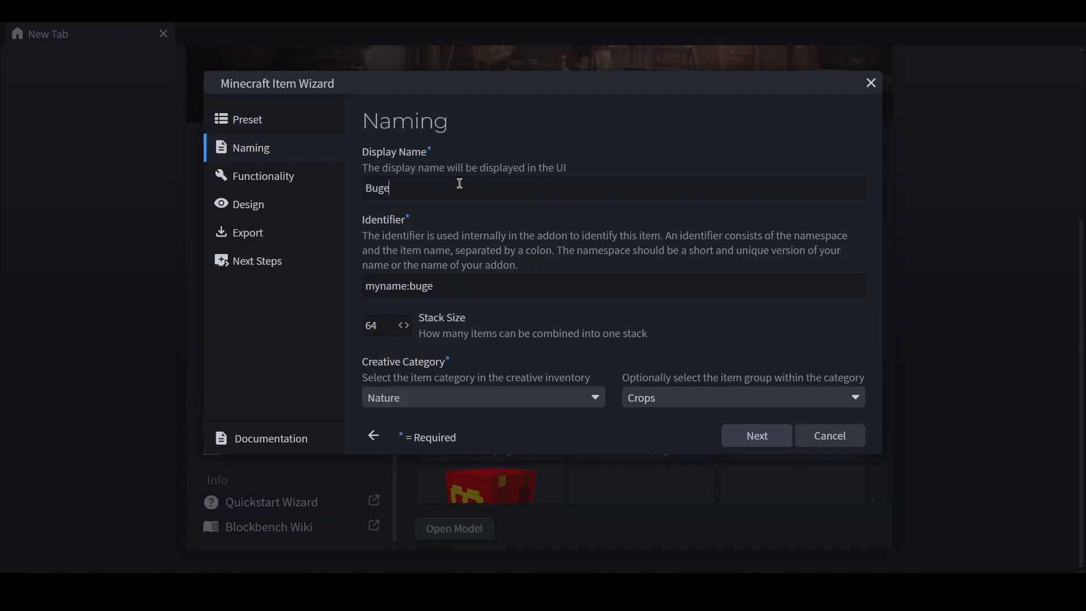
- Set the creative category to Items with item group None and the stack size to 3, and continue to Functionality
{"action": "left_click", "coordinate": [514, 403]}
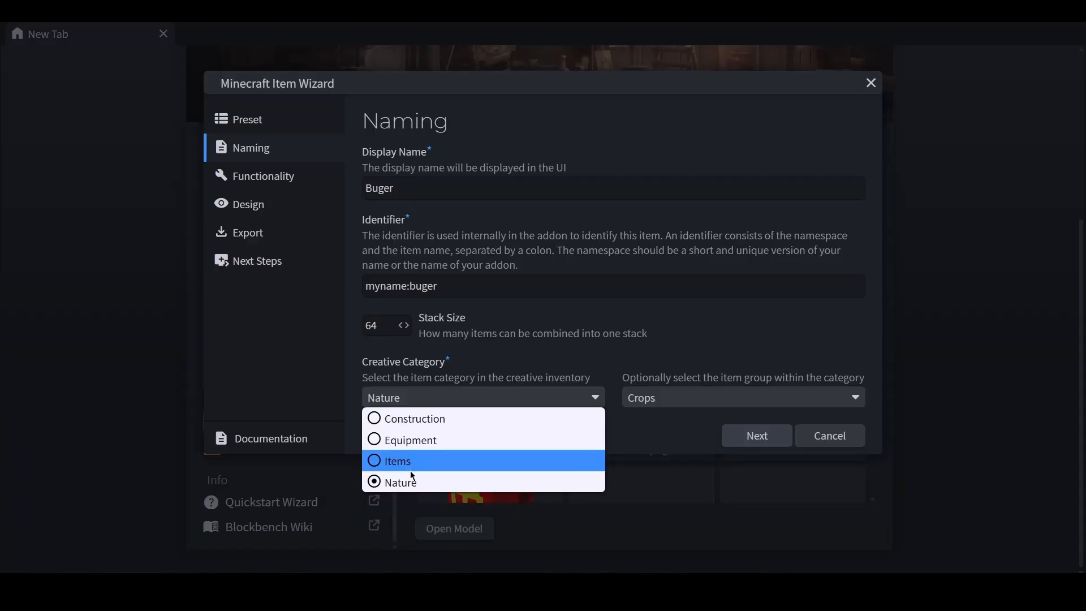
{"action": "left_click", "coordinate": [676, 399]}
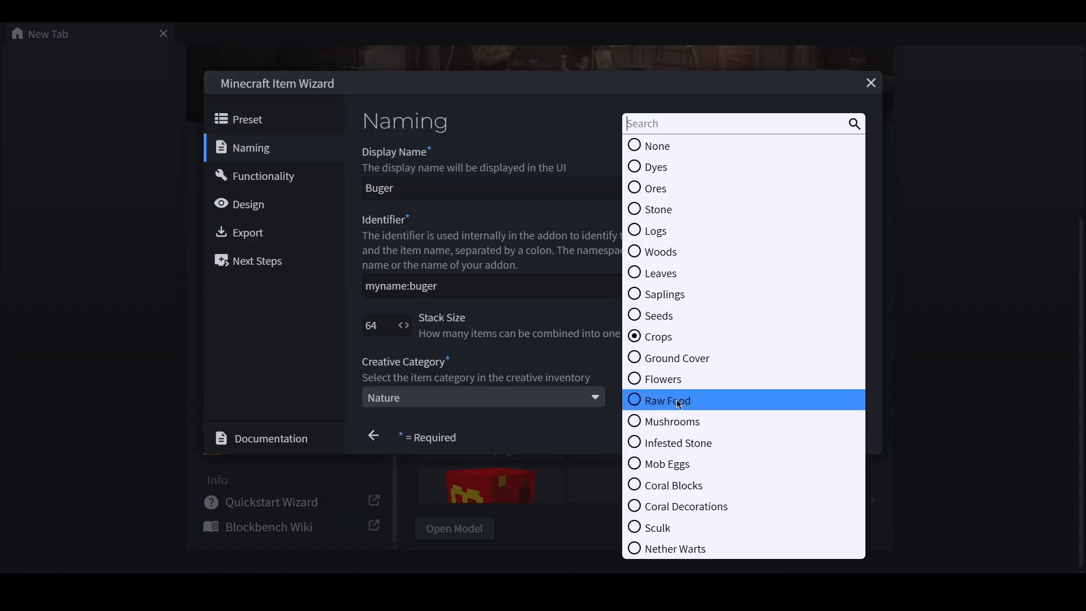
{"action": "left_click", "coordinate": [656, 146]}
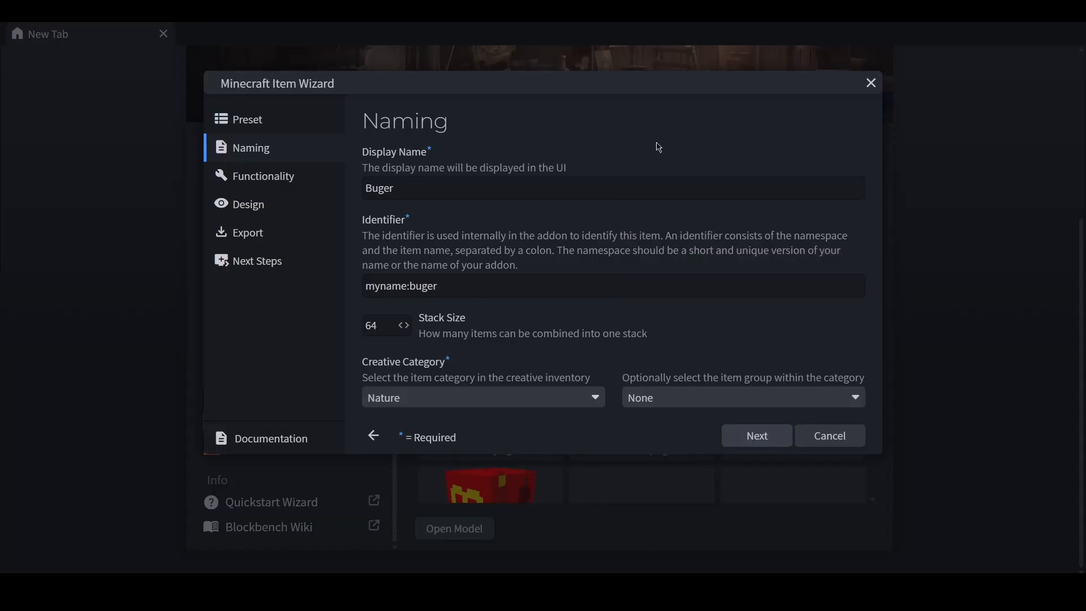
{"action": "left_click", "coordinate": [462, 405]}
{"action": "left_click", "coordinate": [440, 458]}
{"action": "left_click", "coordinate": [388, 323]}
{"action": "type", "text": "1"}
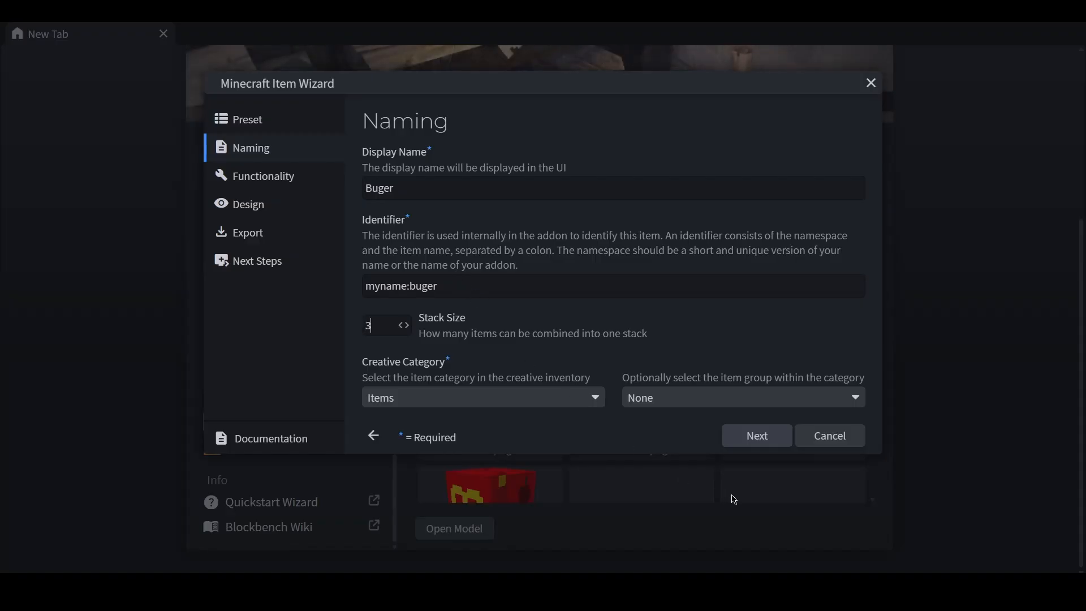
{"action": "left_click", "coordinate": [753, 436]}
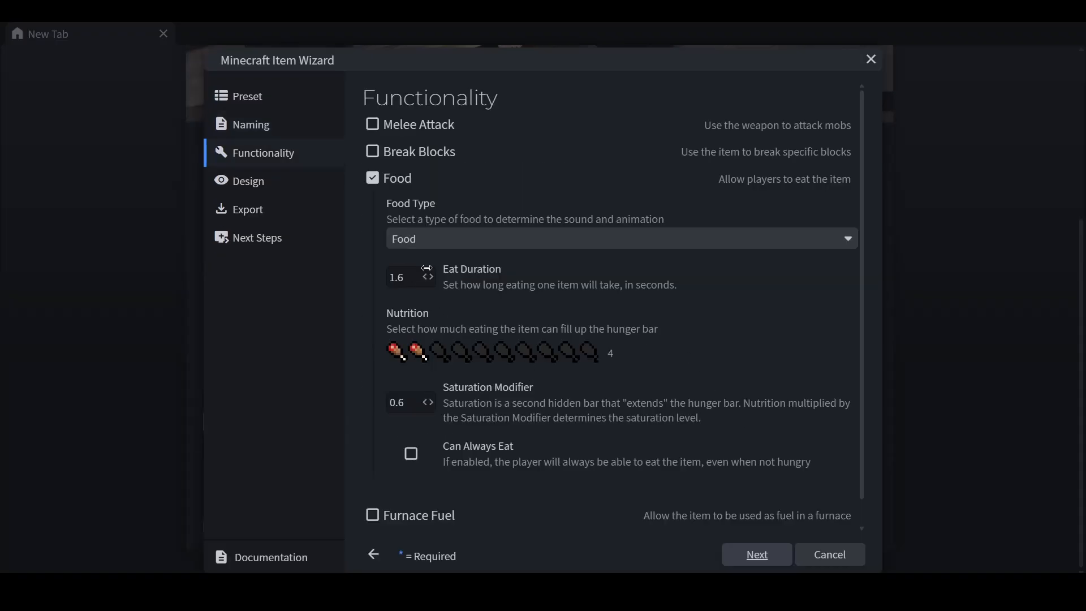
- Turn off Food and try Melee Attack with the damage set to 0
{"action": "left_click", "coordinate": [380, 179]}
{"action": "left_click", "coordinate": [383, 128]}
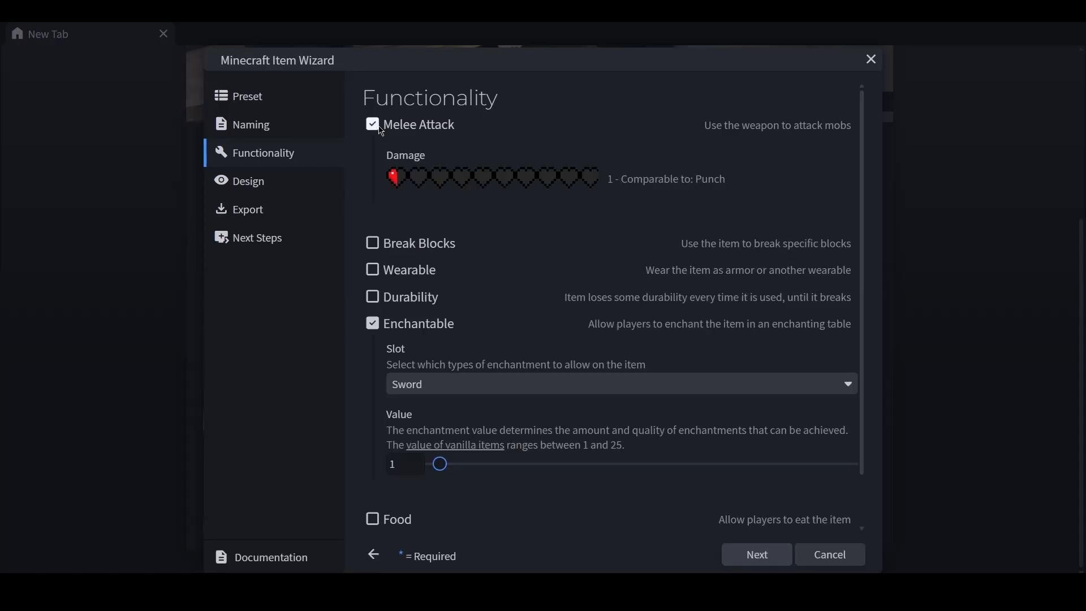
{"action": "mouse_move", "coordinate": [397, 177]}
{"action": "left_mouse_down"}
{"action": "mouse_move", "coordinate": [529, 179]}
{"action": "mouse_move", "coordinate": [384, 184]}
{"action": "left_mouse_up"}
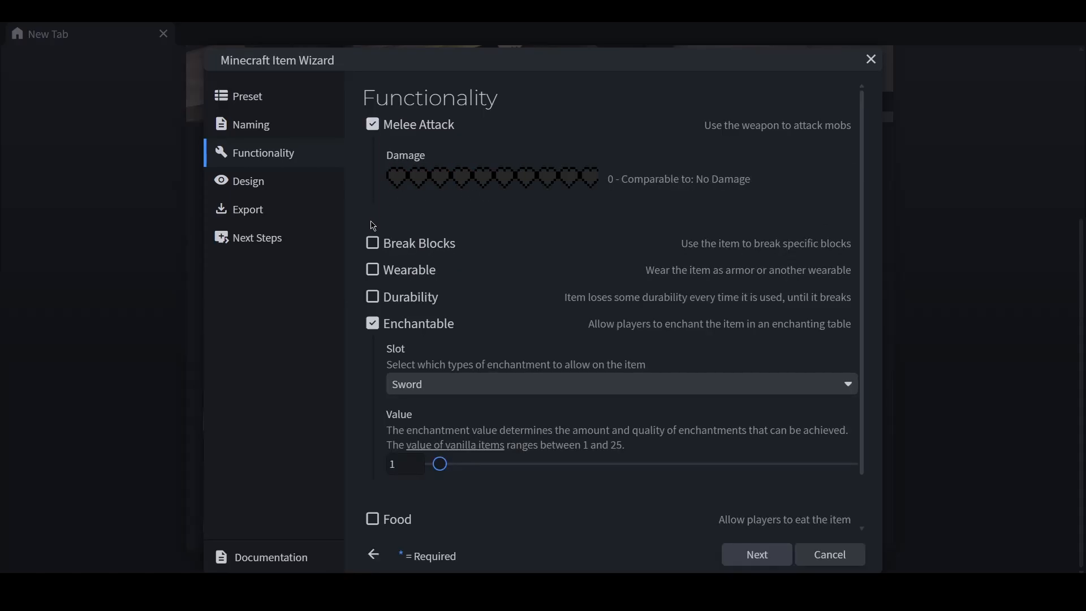
{"action": "left_click", "coordinate": [387, 127]}
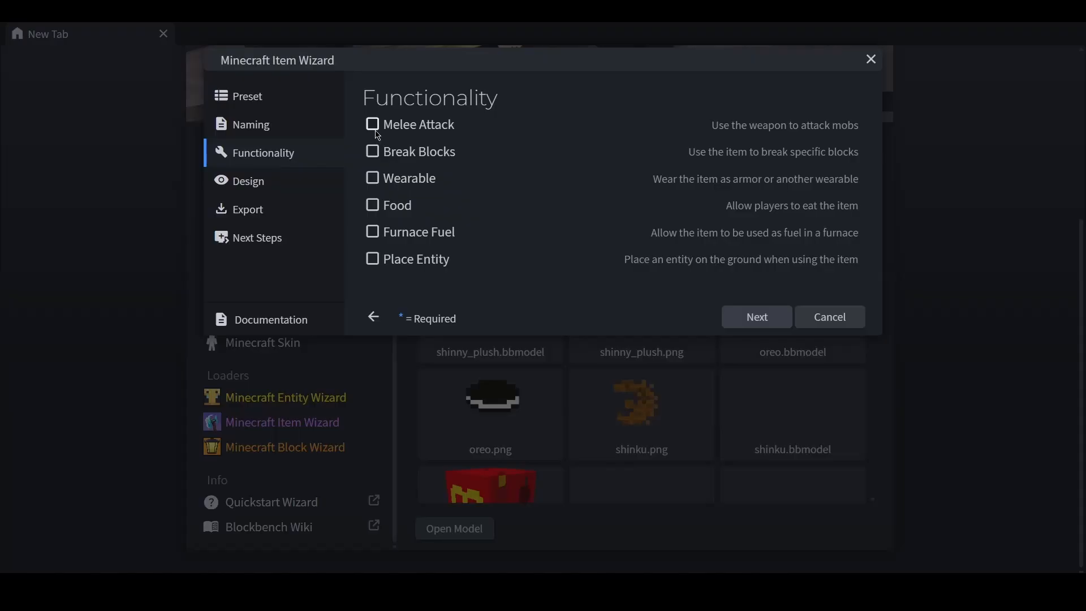
{"action": "left_click", "coordinate": [378, 129]}
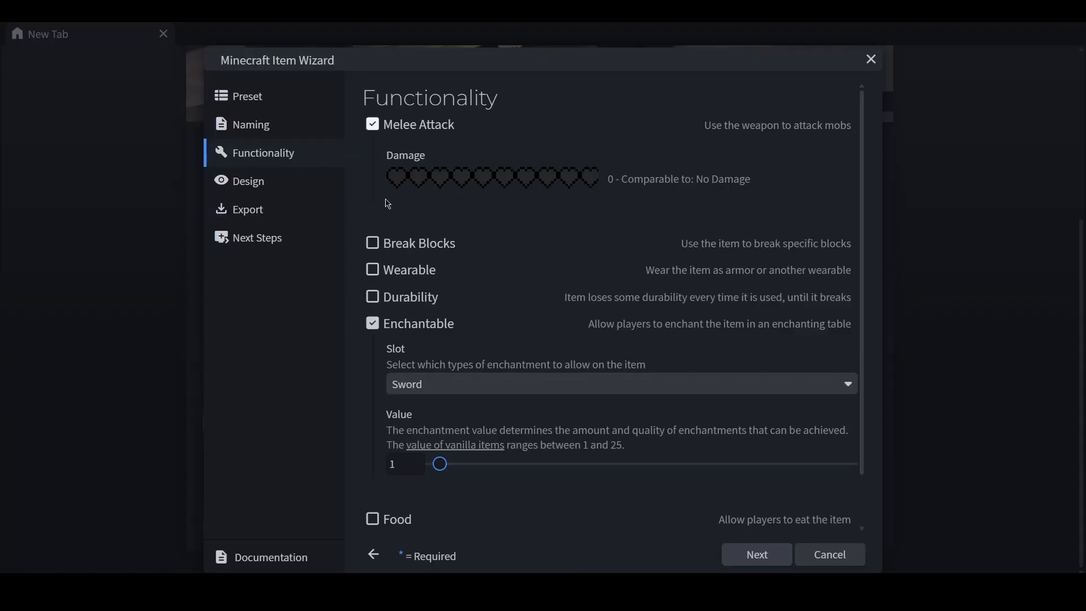
- Look through the available enchantment slots and check the enchantment value setting
{"action": "left_click", "coordinate": [522, 384]}
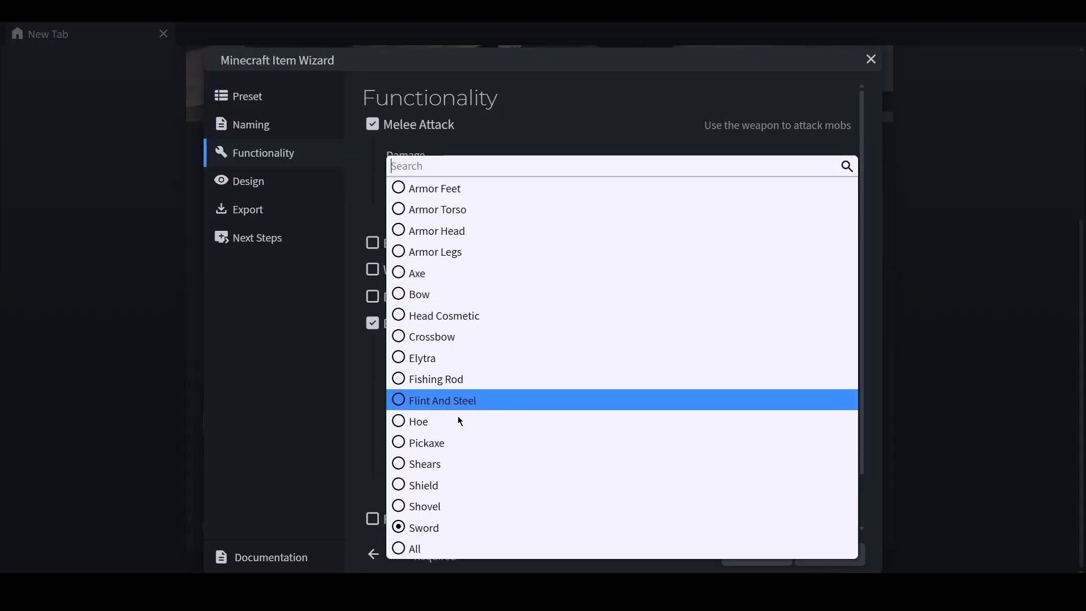
{"action": "left_click", "coordinate": [834, 142]}
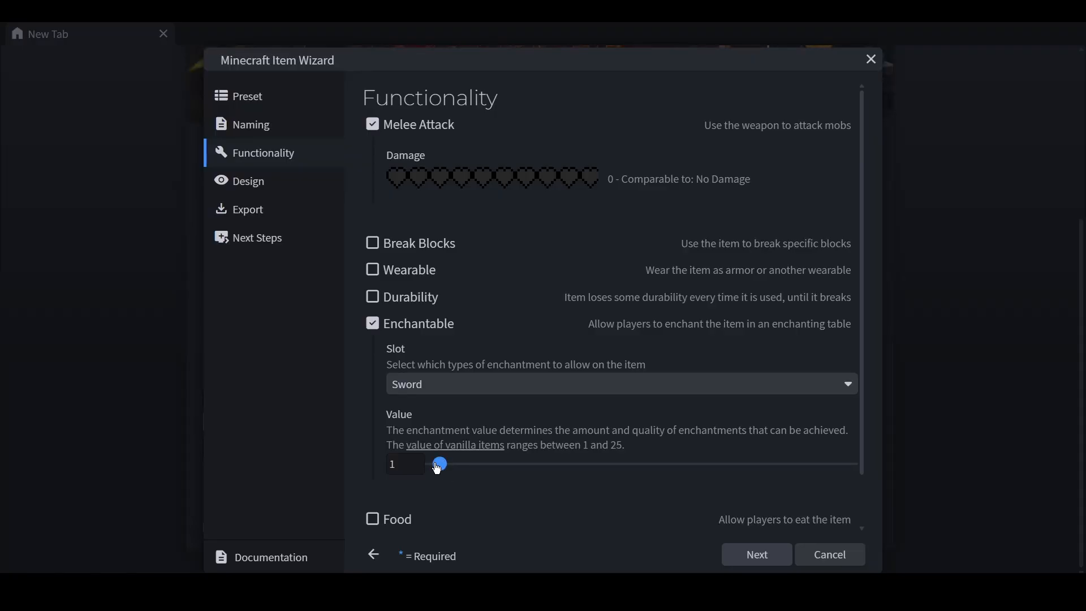
{"action": "mouse_move", "coordinate": [437, 468]}
{"action": "left_mouse_down"}
{"action": "mouse_move", "coordinate": [574, 462]}
{"action": "mouse_move", "coordinate": [504, 462]}
{"action": "mouse_move", "coordinate": [569, 453]}
{"action": "mouse_move", "coordinate": [478, 463]}
{"action": "mouse_move", "coordinate": [639, 463]}
{"action": "mouse_move", "coordinate": [414, 465]}
{"action": "mouse_move", "coordinate": [441, 463]}
{"action": "left_mouse_up"}
- Try the Durability option with the maximum durability raised to about the Iron mark
{"action": "scroll", "coordinate": [523, 395], "scroll_direction": "down", "scroll_amount": 1}
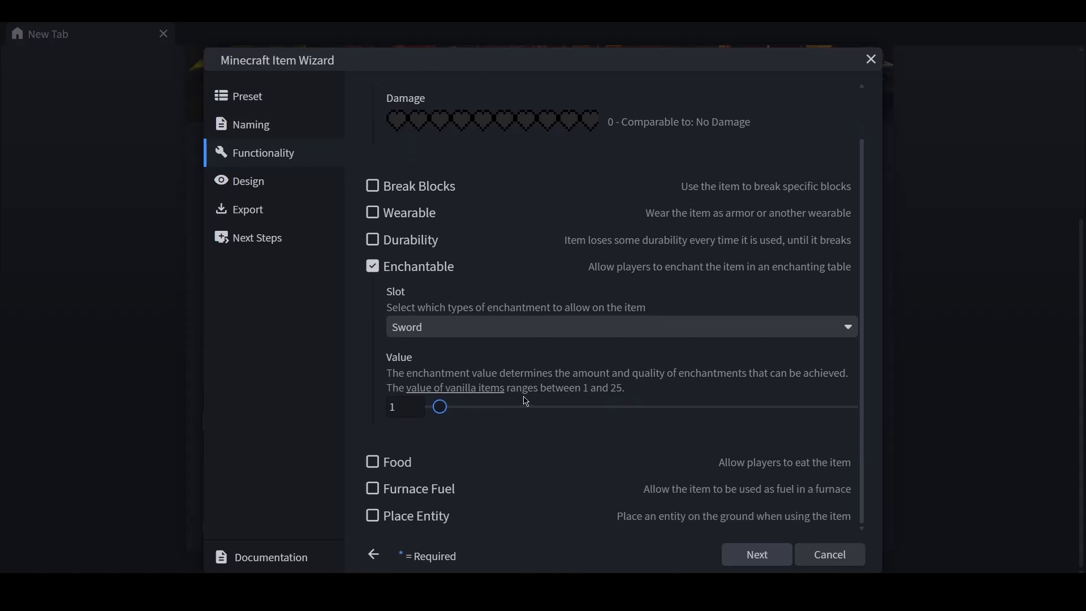
{"action": "left_click", "coordinate": [378, 244]}
{"action": "scroll", "coordinate": [485, 342], "scroll_direction": "down", "scroll_amount": 1}
{"action": "scroll", "coordinate": [485, 342], "scroll_direction": "up", "scroll_amount": 2}
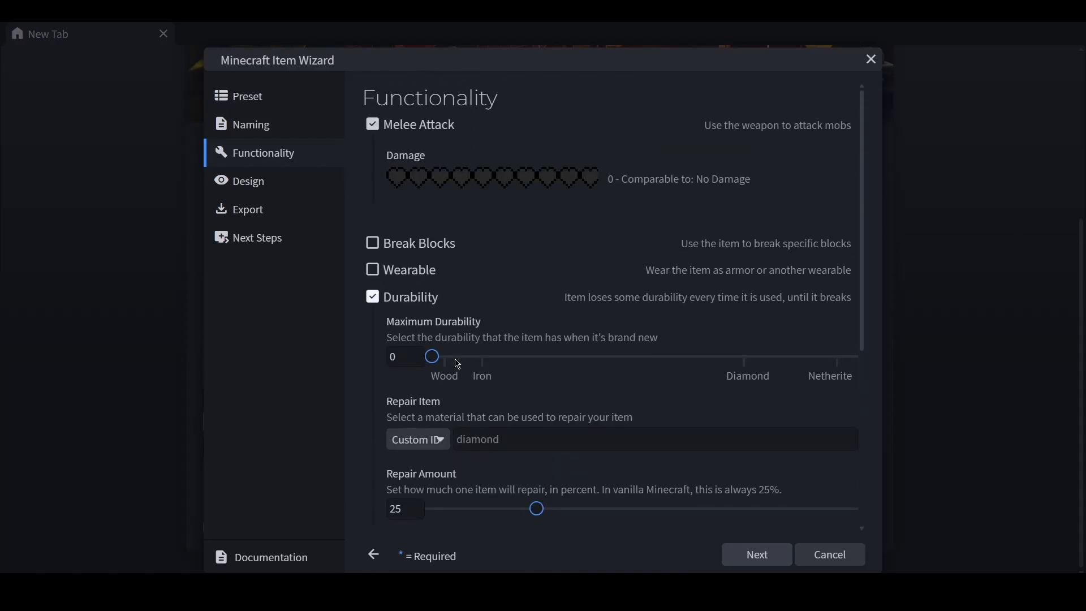
{"action": "mouse_move", "coordinate": [433, 357]}
{"action": "left_mouse_down"}
{"action": "mouse_move", "coordinate": [882, 368]}
{"action": "mouse_move", "coordinate": [428, 354]}
{"action": "left_mouse_up"}
{"action": "left_click_drag", "start_coordinate": [433, 357], "coordinate": [484, 358]}
- Try the Wearable option, adjusting its protection and bringing it back to 0
{"action": "left_click", "coordinate": [373, 270]}
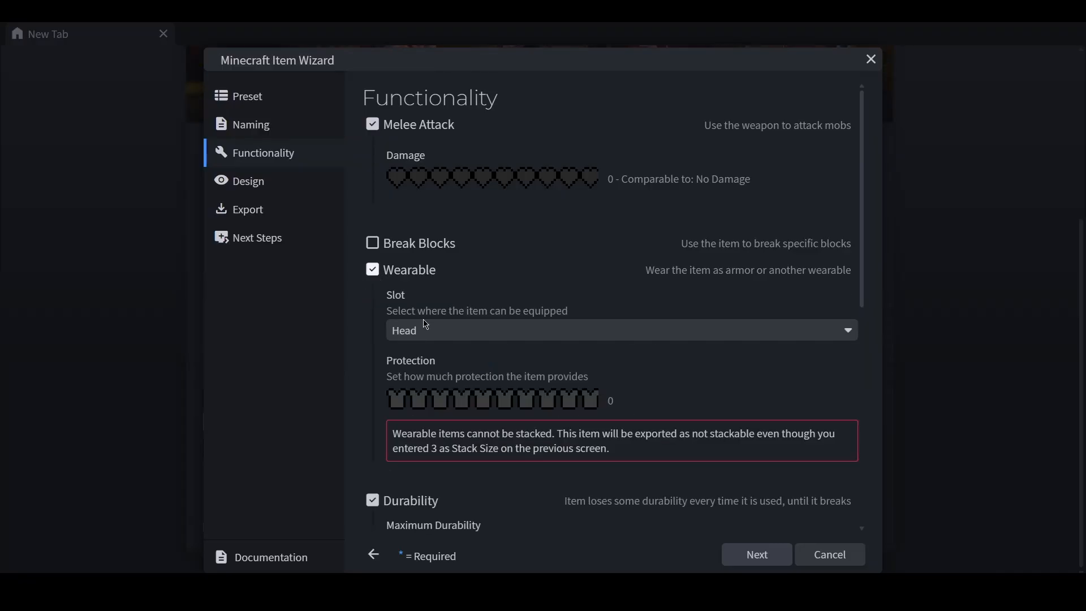
{"action": "left_click", "coordinate": [433, 392]}
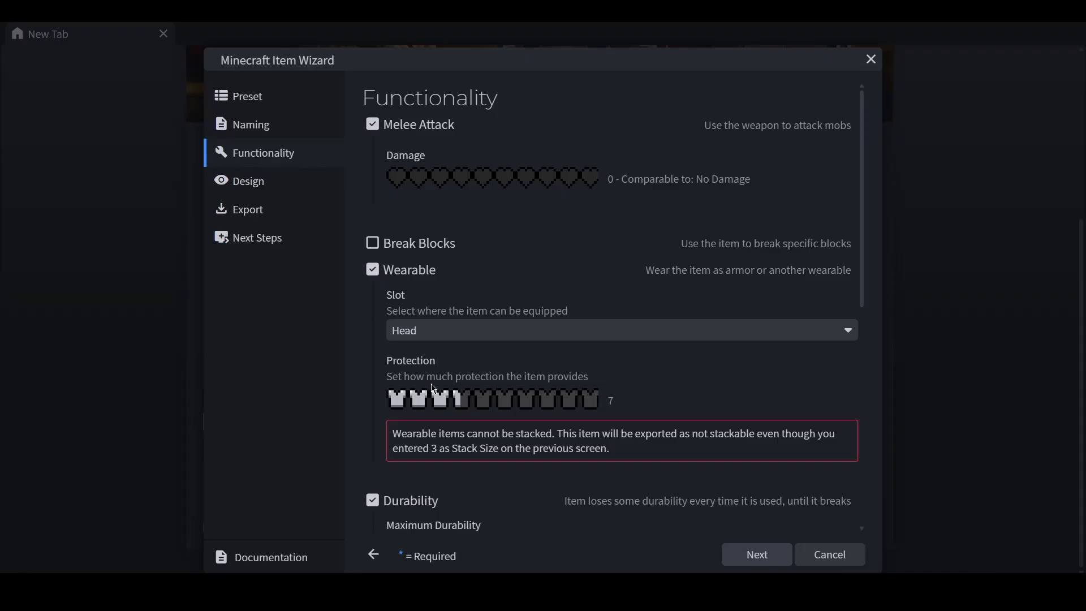
{"action": "left_click_drag", "start_coordinate": [423, 392], "coordinate": [377, 394]}
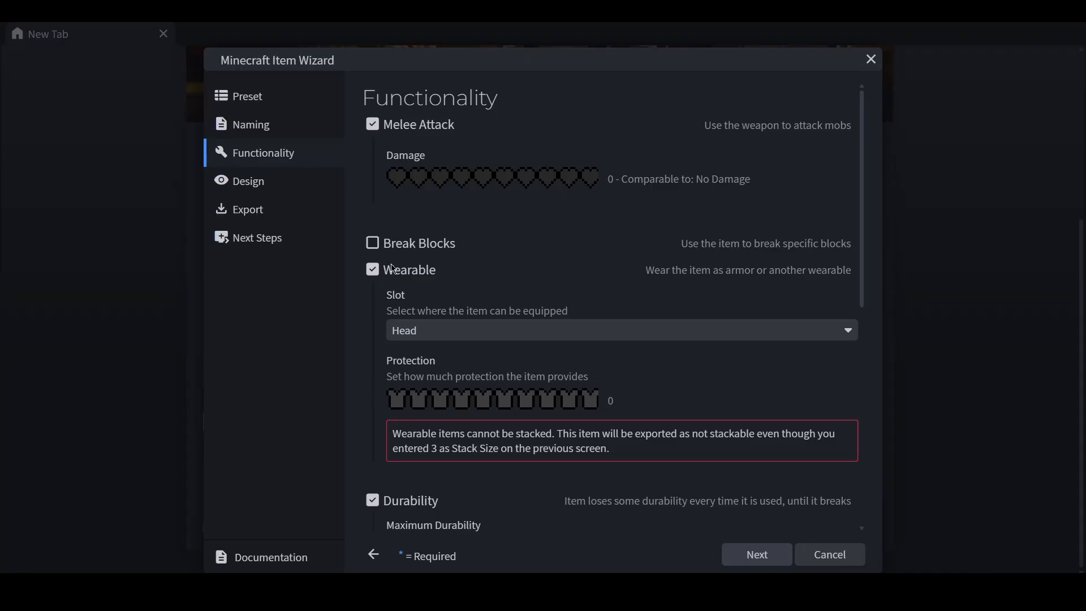
- Try Break Blocks in place of Wearable, adding one block entry of type Wood
{"action": "left_click", "coordinate": [373, 244]}
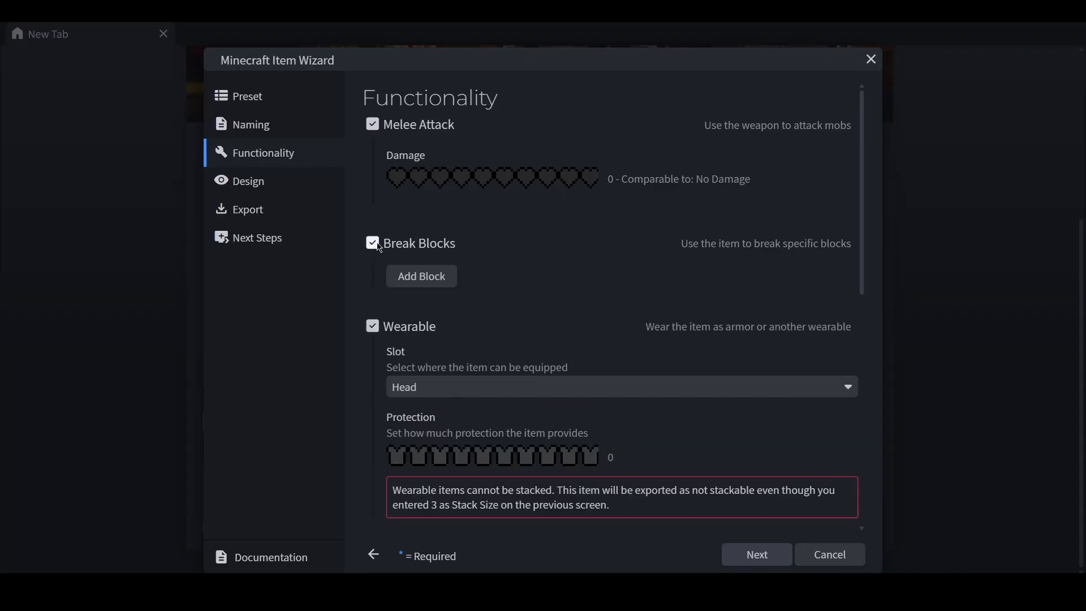
{"action": "left_click", "coordinate": [373, 327]}
{"action": "left_click", "coordinate": [422, 276]}
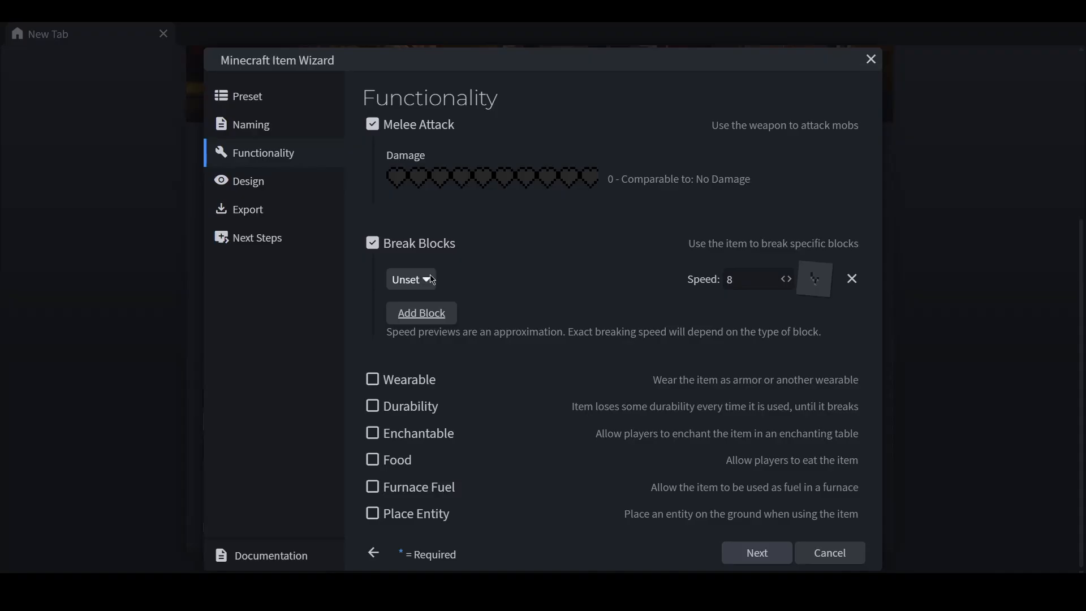
{"action": "left_click", "coordinate": [439, 317]}
{"action": "left_click", "coordinate": [411, 280]}
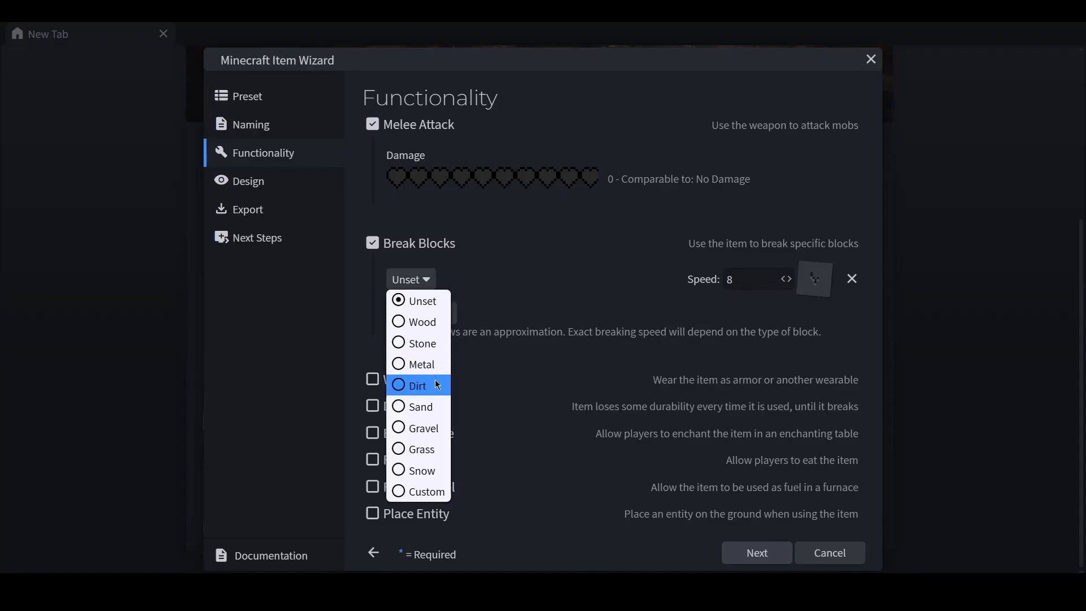
{"action": "left_click", "coordinate": [423, 491]}
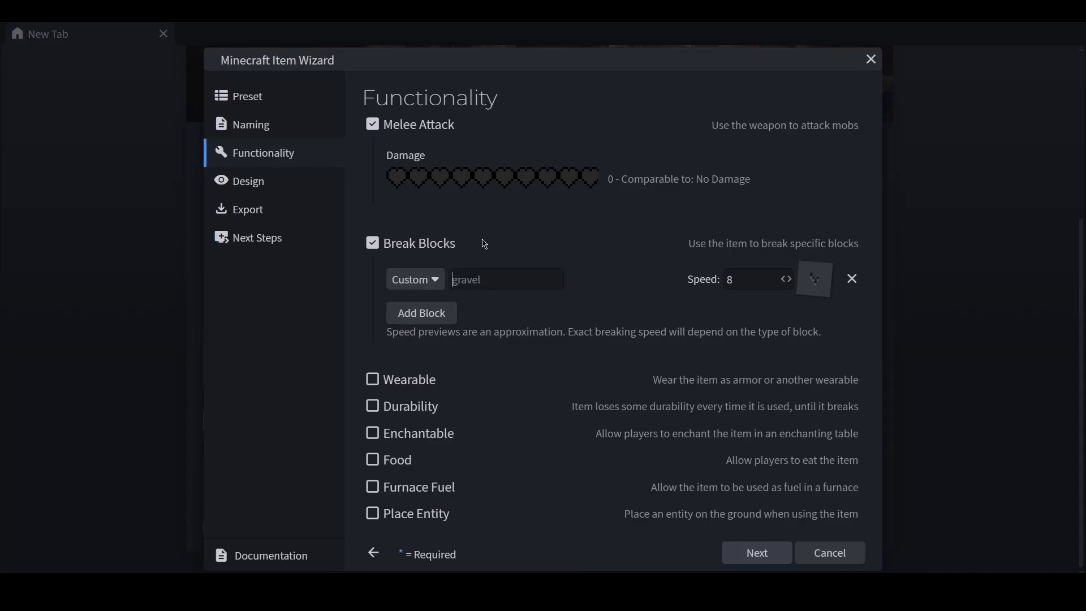
{"action": "left_click", "coordinate": [409, 279]}
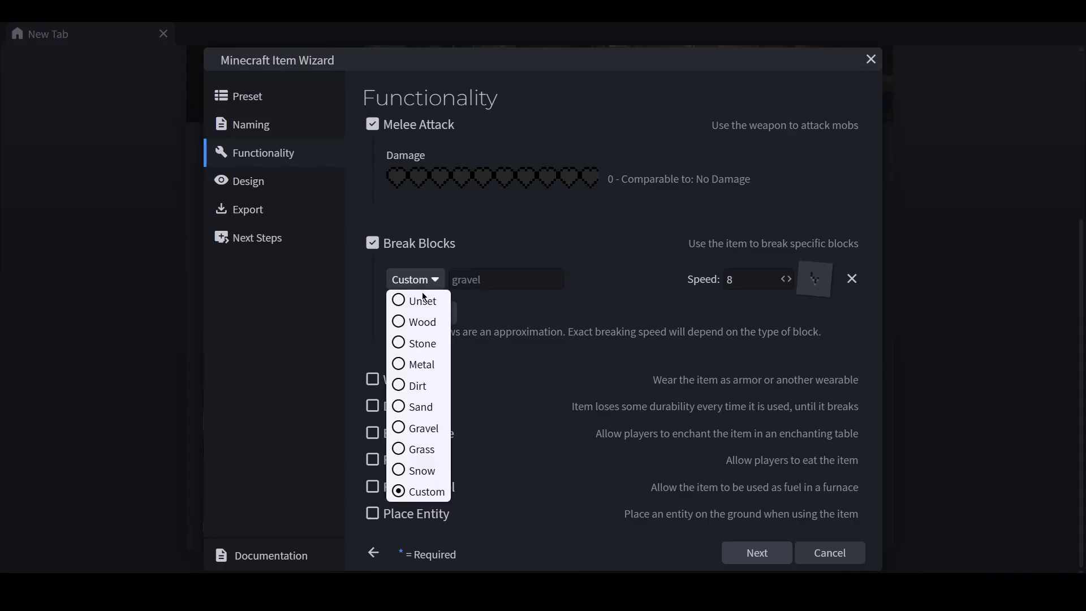
{"action": "left_click", "coordinate": [421, 329]}
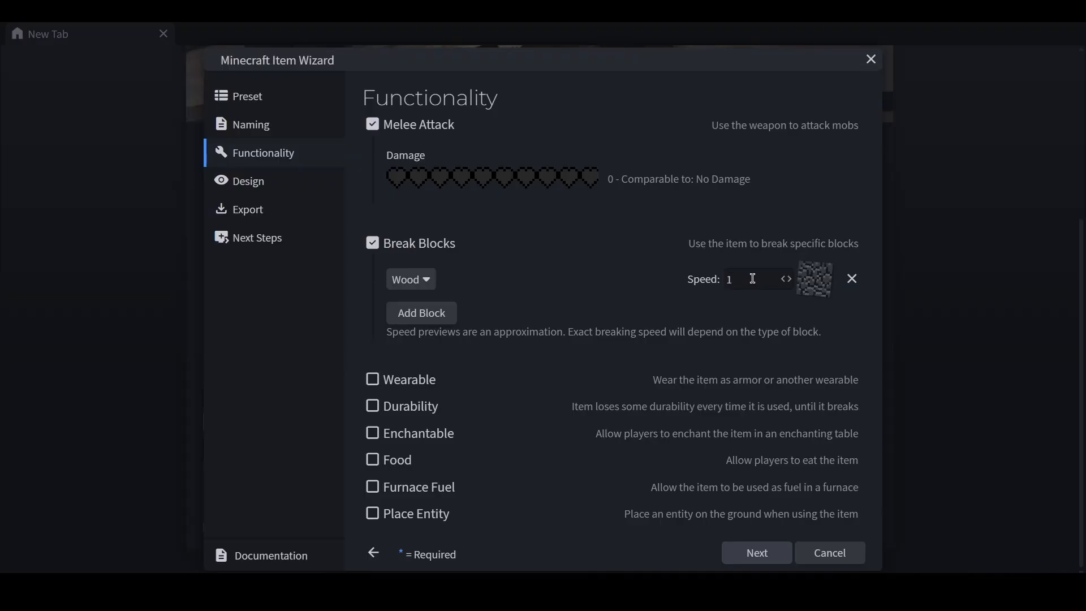
- Try a breaking speed of 5 for the Wood entry and clear the value
{"action": "left_click", "coordinate": [753, 278]}
{"action": "key", "text": "BackSpace"}
{"action": "type", "text": "5"}
{"action": "key", "text": "BackSpace"}
{"action": "key", "text": "BackSpace"}
{"action": "key", "text": "BackSpace"}
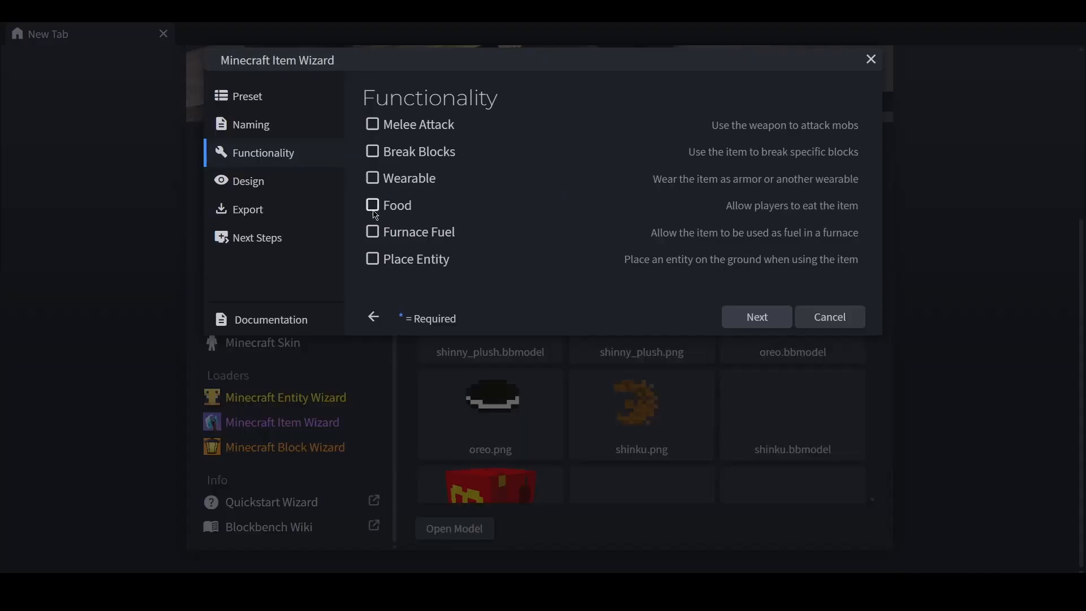
- Enable Food again, try Drink as the food type, and set it back to Food
{"action": "left_click", "coordinate": [372, 205]}
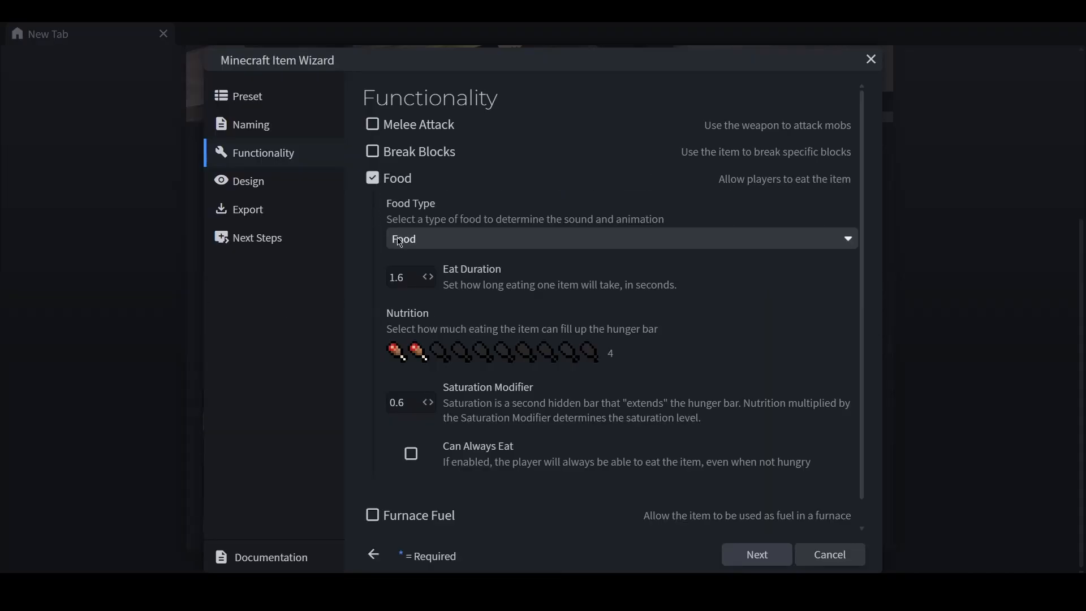
{"action": "scroll", "coordinate": [409, 303], "scroll_direction": "down", "scroll_amount": 1}
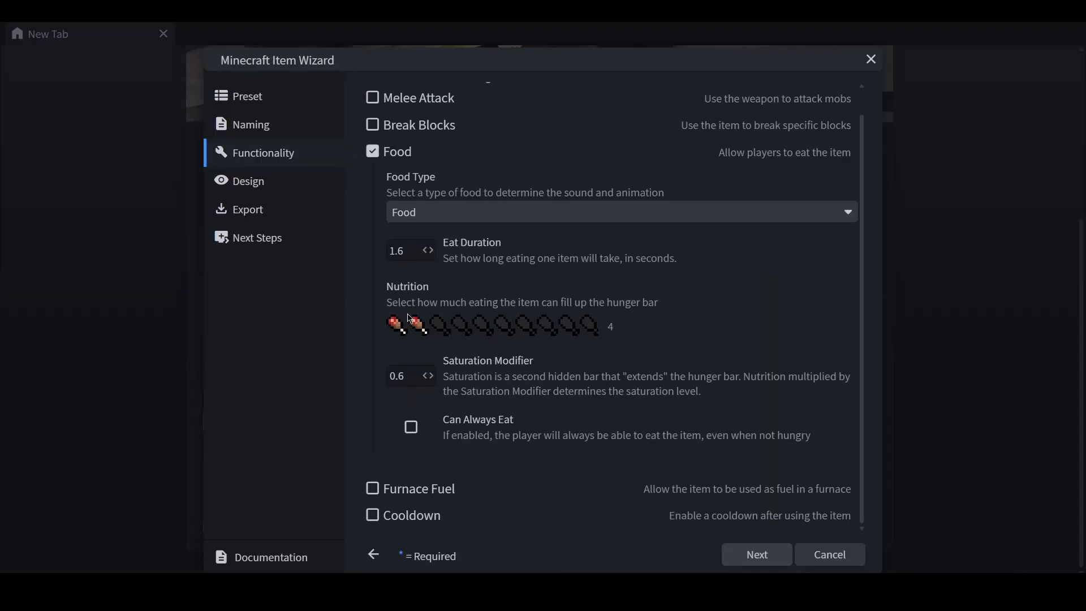
{"action": "left_click", "coordinate": [427, 215]}
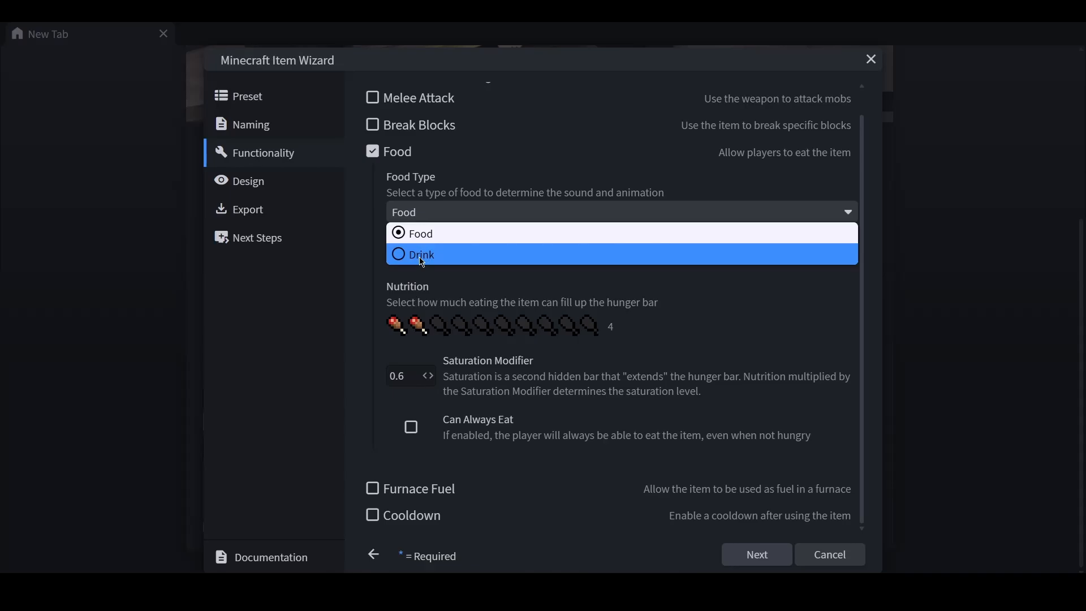
{"action": "left_click", "coordinate": [423, 258]}
{"action": "left_click", "coordinate": [425, 218]}
{"action": "left_click", "coordinate": [422, 234]}
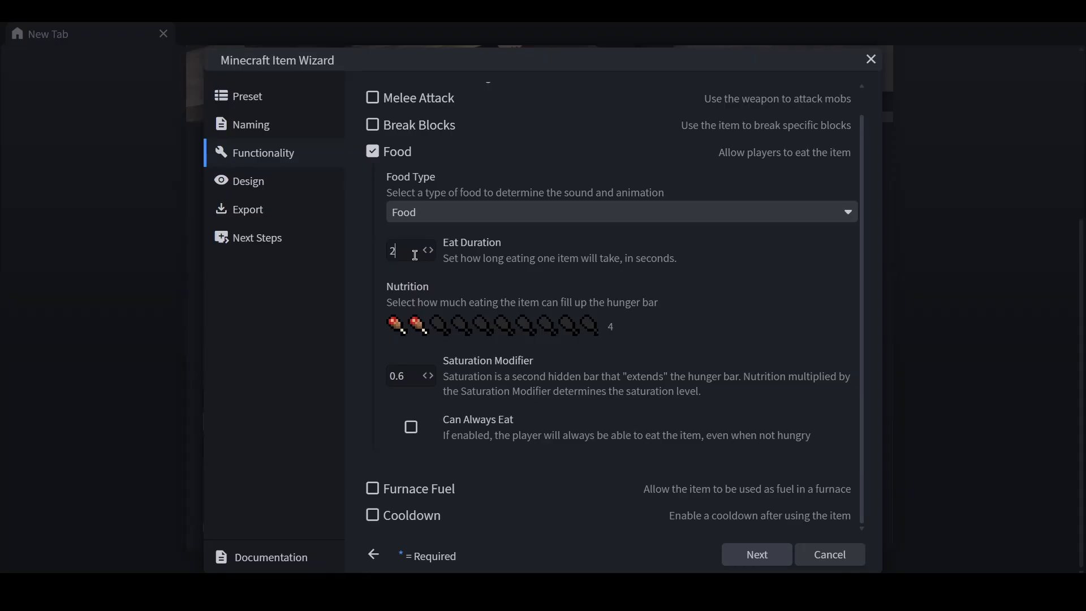
- Set the food's eat duration to 1.6, nutrition to 11 and saturation modifier to 0.4, trying Can Always Eat and leaving it off
{"action": "type", "text": "."}
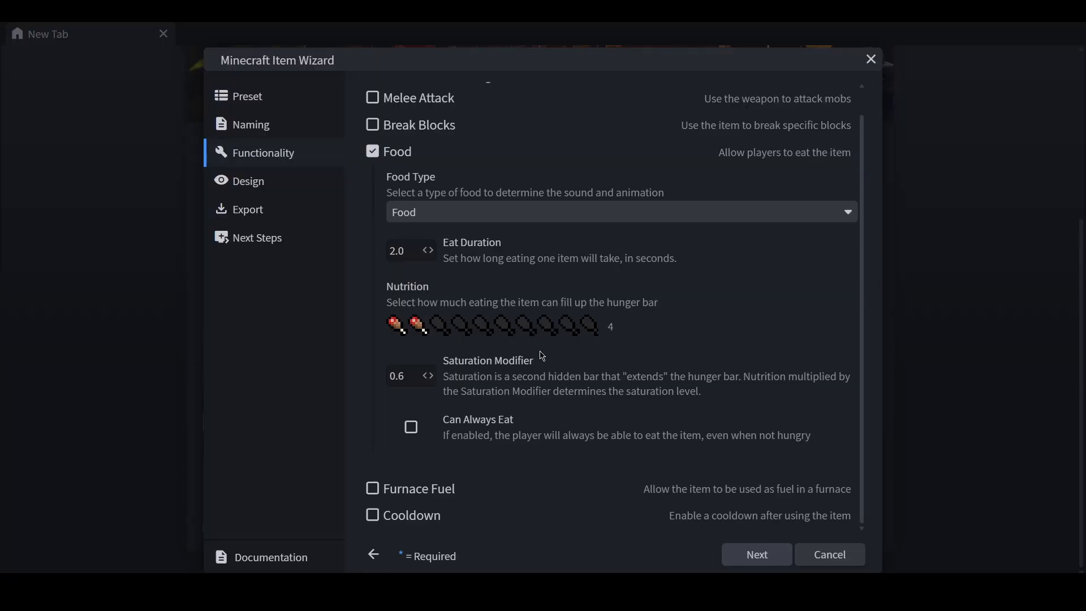
{"action": "left_click_drag", "start_coordinate": [431, 325], "coordinate": [503, 331]}
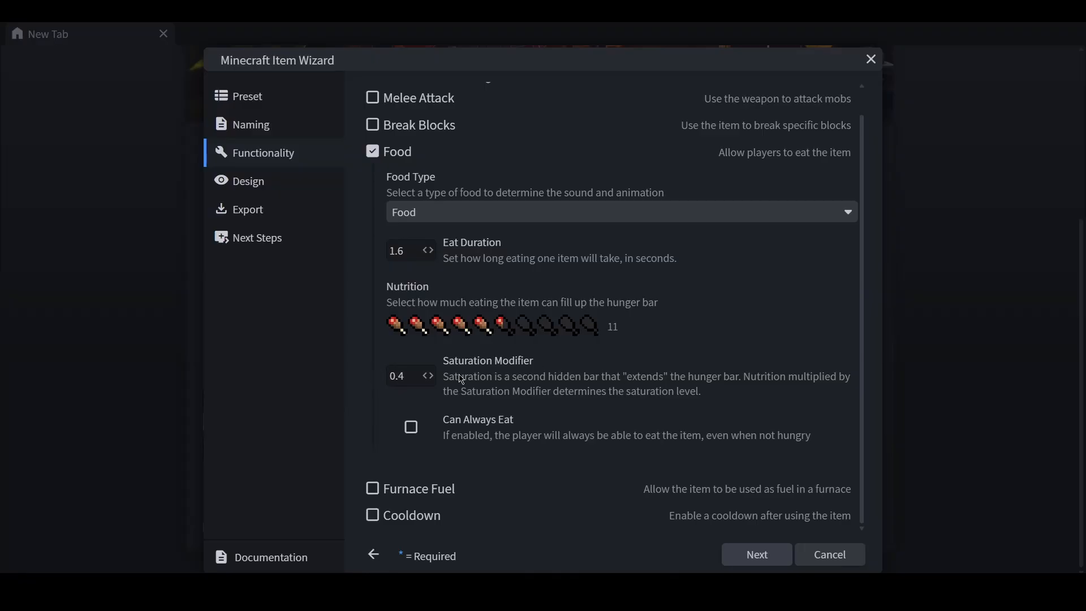
{"action": "left_click", "coordinate": [413, 431]}
{"action": "left_click", "coordinate": [412, 430]}
- Try Furnace Fuel in place of Food, with a fuel duration of 50.5 and then 8, the Coal level
{"action": "left_click", "coordinate": [373, 153]}
{"action": "left_click", "coordinate": [373, 232]}
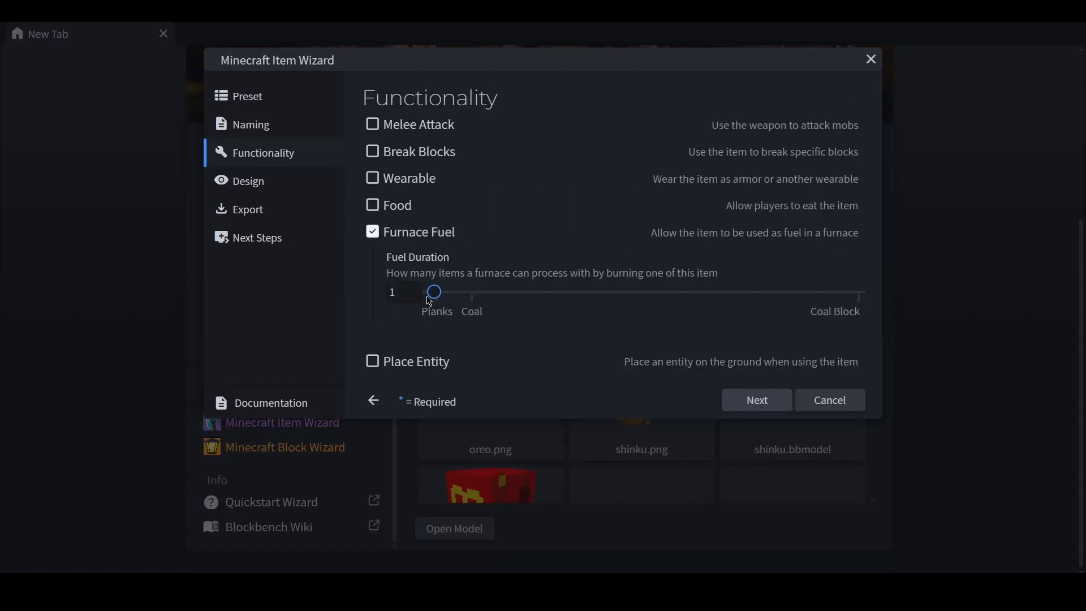
{"action": "left_click_drag", "start_coordinate": [433, 292], "coordinate": [701, 306]}
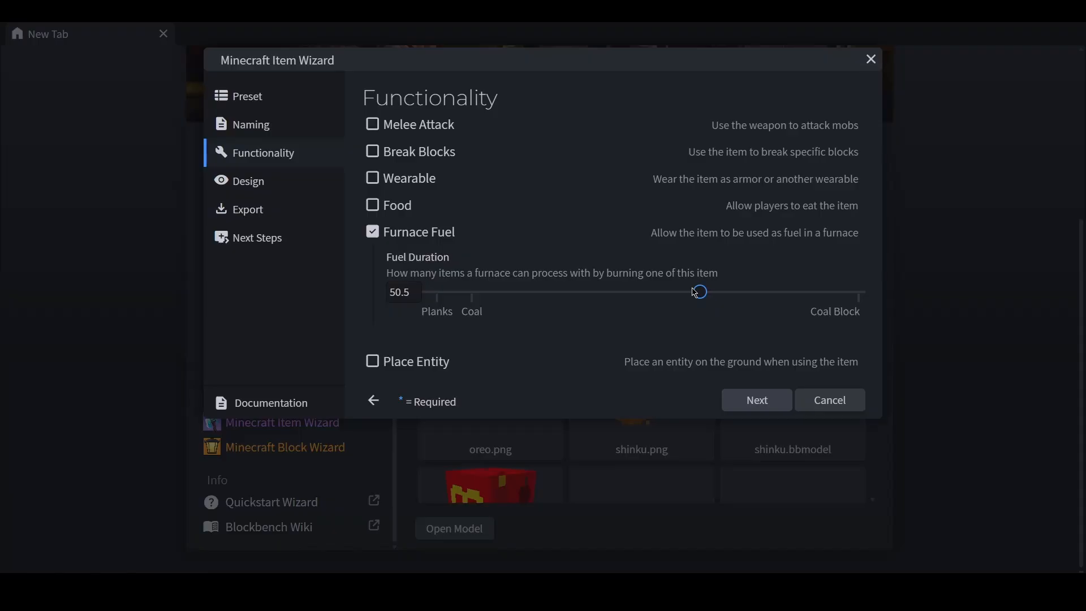
{"action": "left_click_drag", "start_coordinate": [695, 292], "coordinate": [475, 305]}
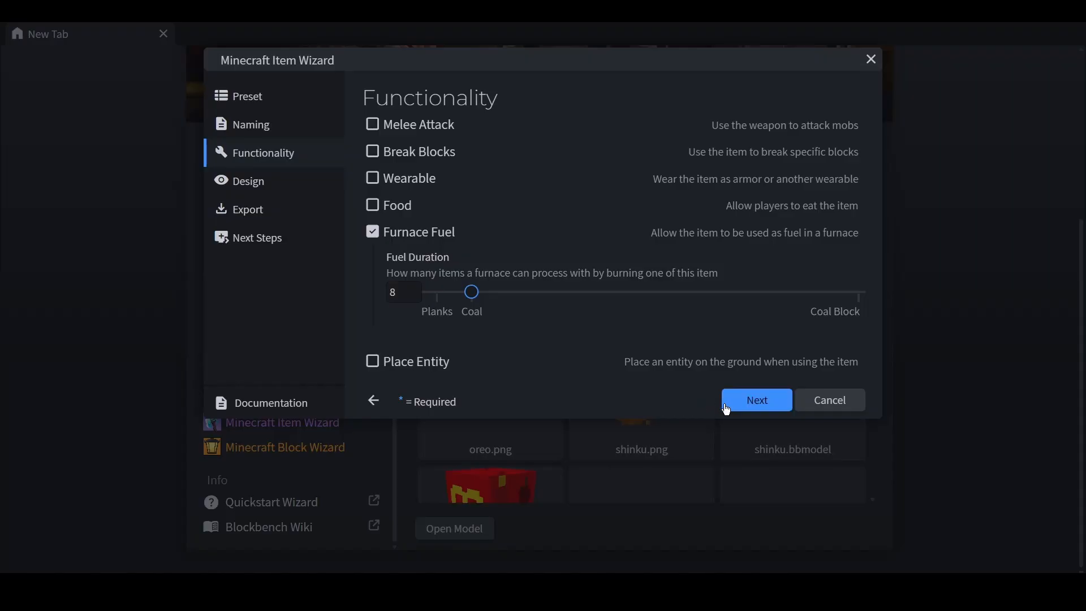
- Try Place Entity in place of Furnace Fuel with Sheep as the entity, browse the other entities, and disable the option
{"action": "left_click", "coordinate": [380, 365]}
{"action": "left_click", "coordinate": [379, 194]}
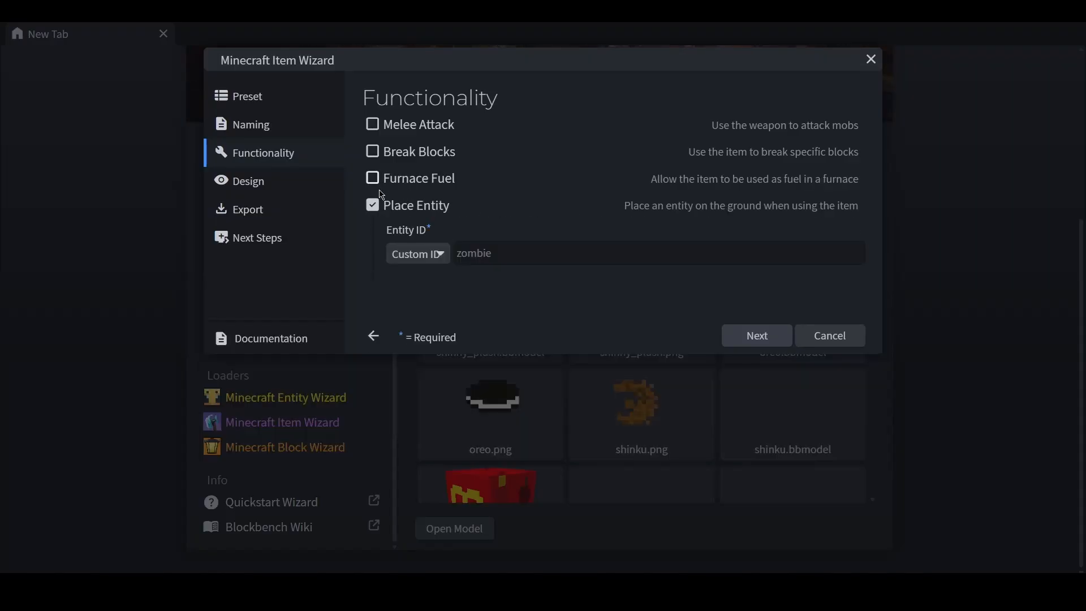
{"action": "left_click", "coordinate": [469, 249]}
{"action": "type", "text": "shee"}
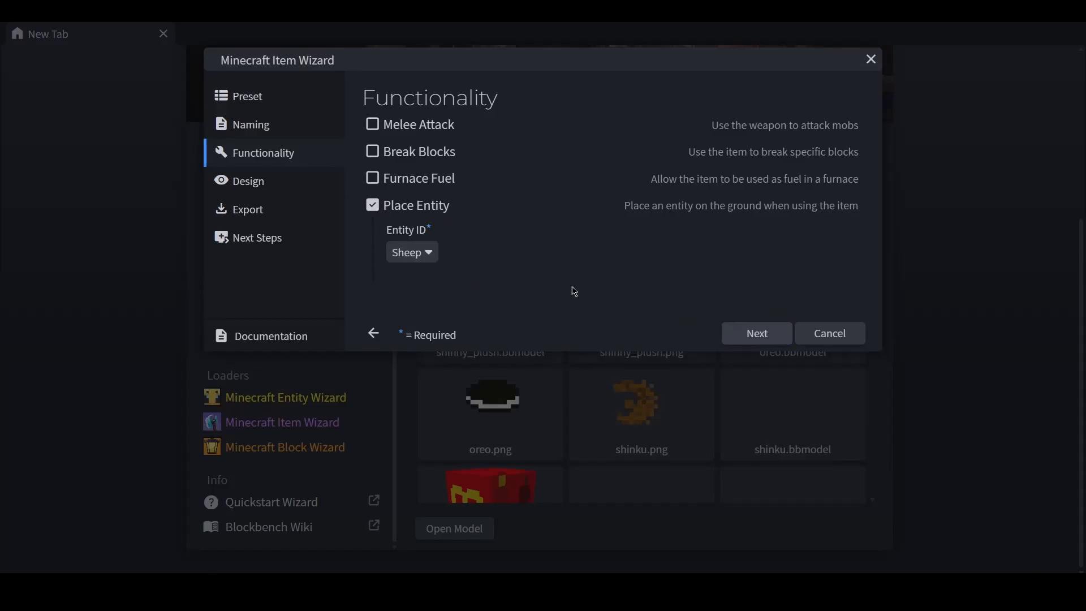
{"action": "left_click", "coordinate": [433, 255]}
{"action": "scroll", "coordinate": [461, 312], "scroll_direction": "down", "scroll_amount": 20}
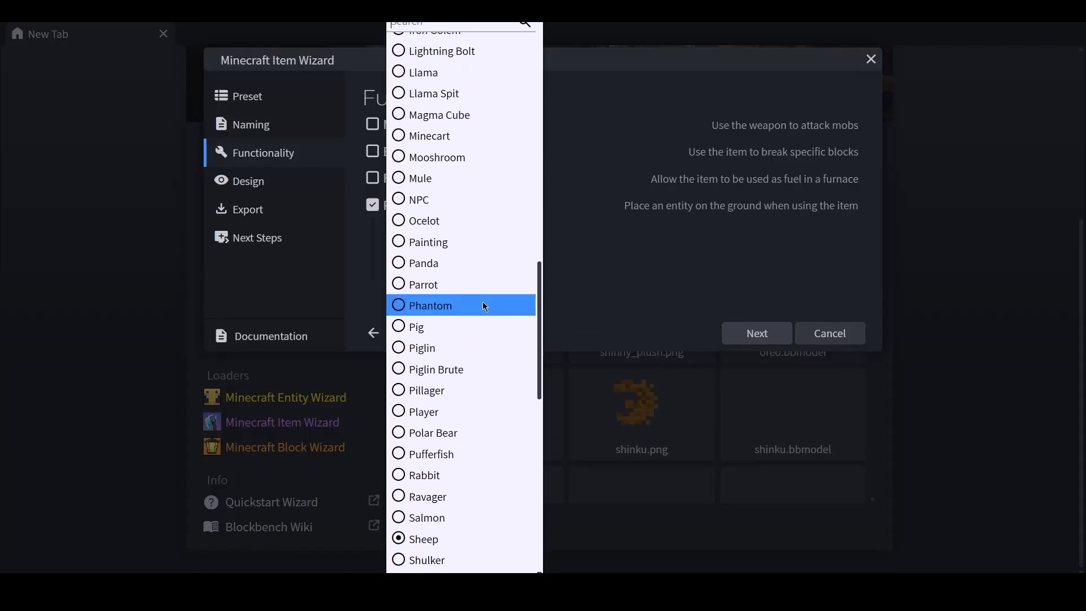
{"action": "key", "text": "Escape"}
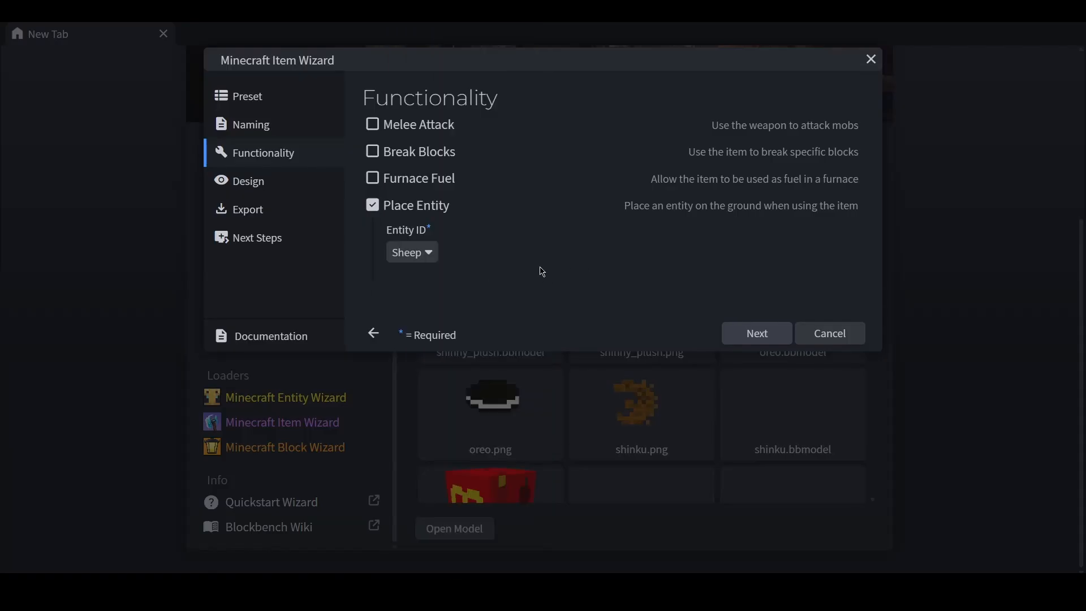
{"action": "left_click", "coordinate": [378, 208]}
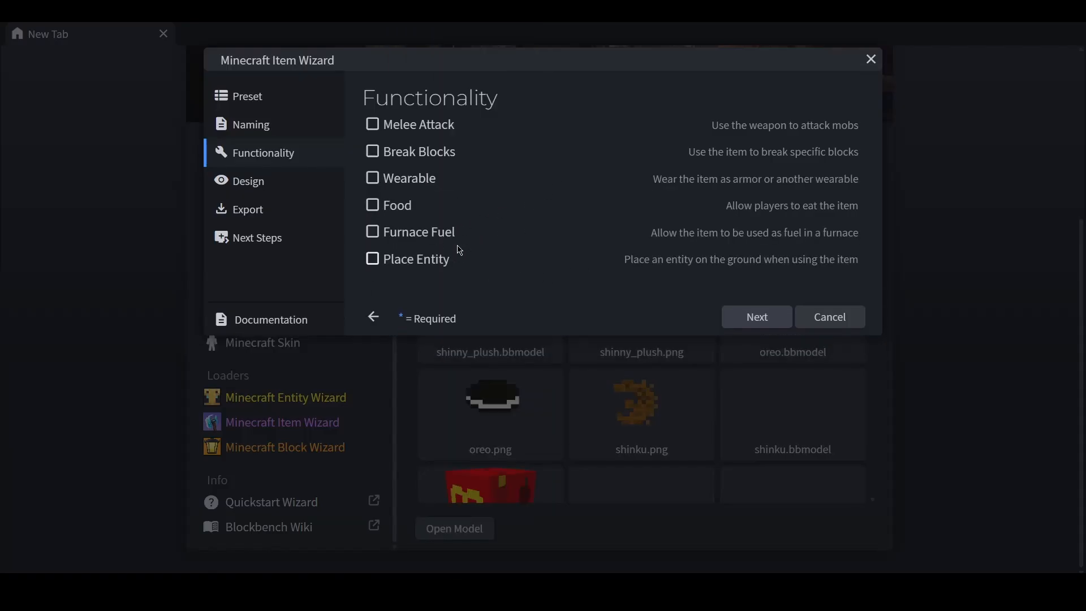
- Enable Food as the item's only functionality and keep the Icon-only handheld design
{"action": "left_click", "coordinate": [373, 209]}
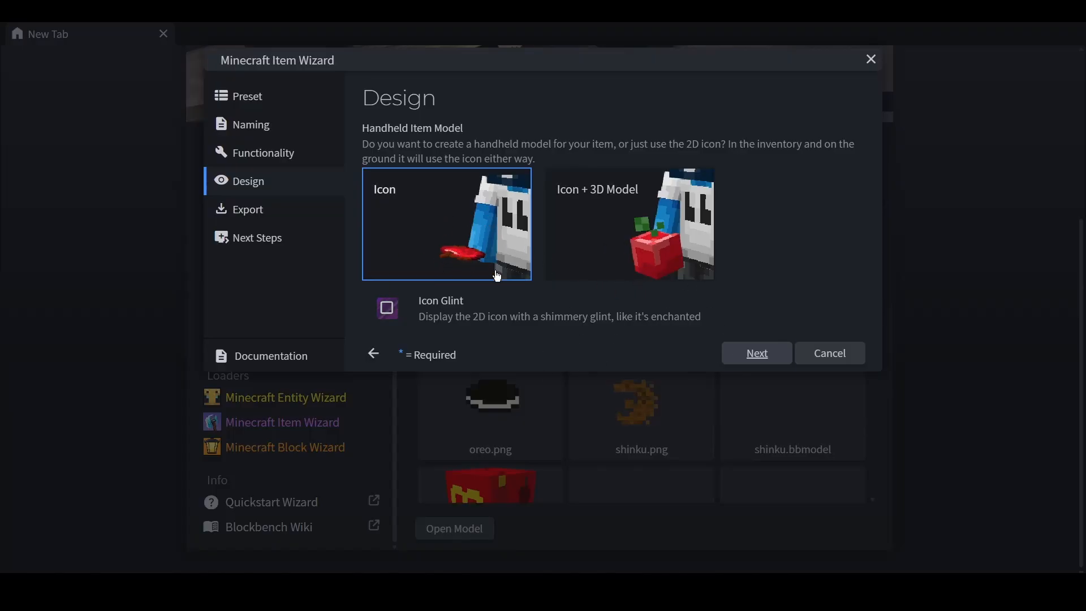
{"action": "left_click", "coordinate": [756, 353]}
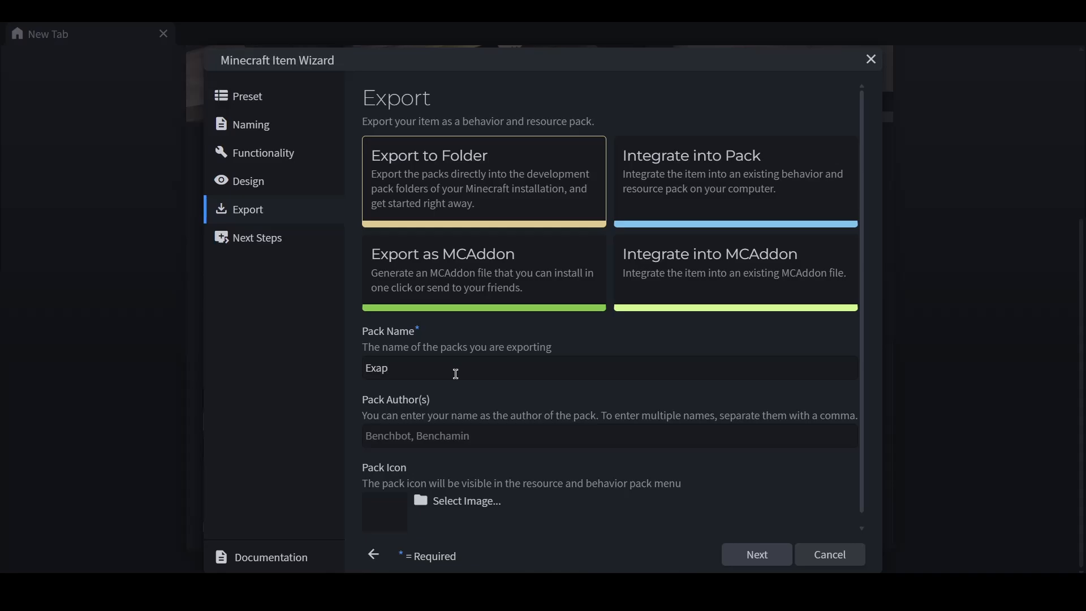
- Export the item to the folder with pack name Exaple and the author's name filled in, and finish the wizard to edit the icon
{"action": "left_click", "coordinate": [434, 441]}
{"action": "type", "text": "Ezra Mystery"}
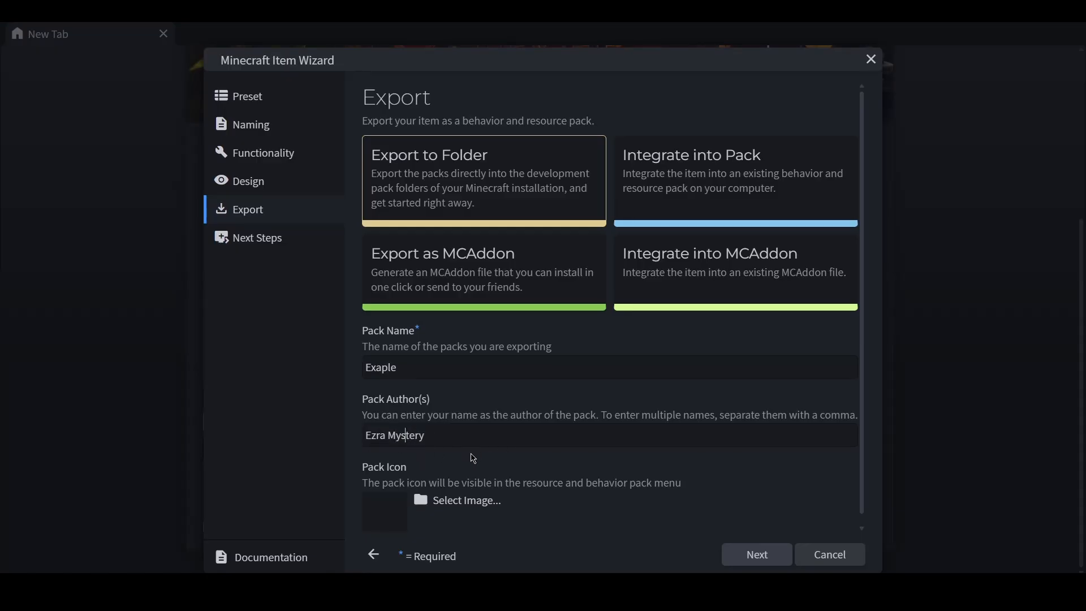
{"action": "scroll", "coordinate": [470, 464], "scroll_direction": "down", "scroll_amount": 1}
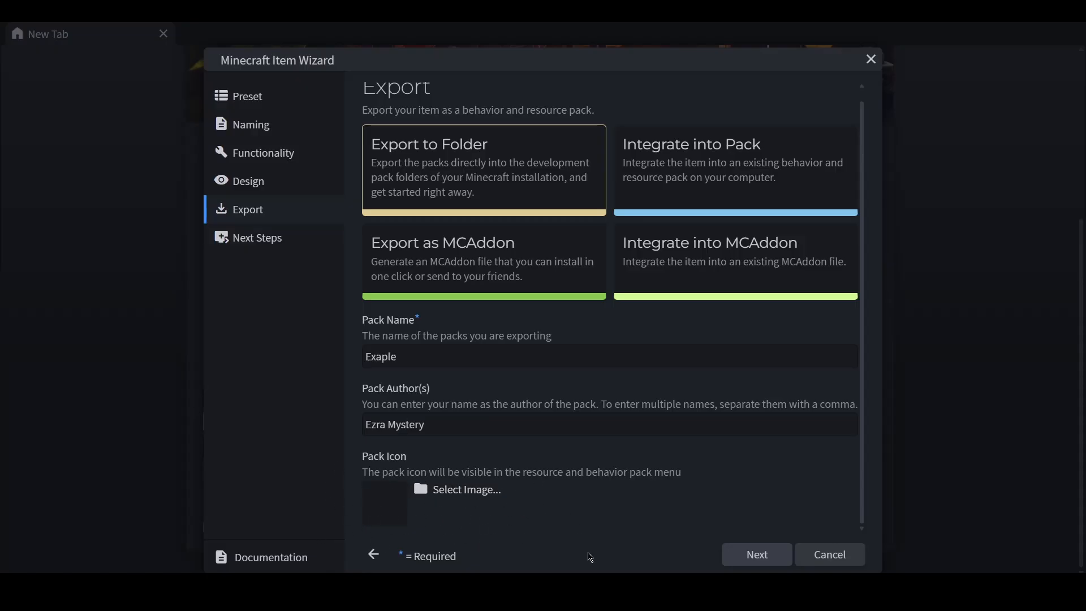
{"action": "left_click", "coordinate": [730, 557]}
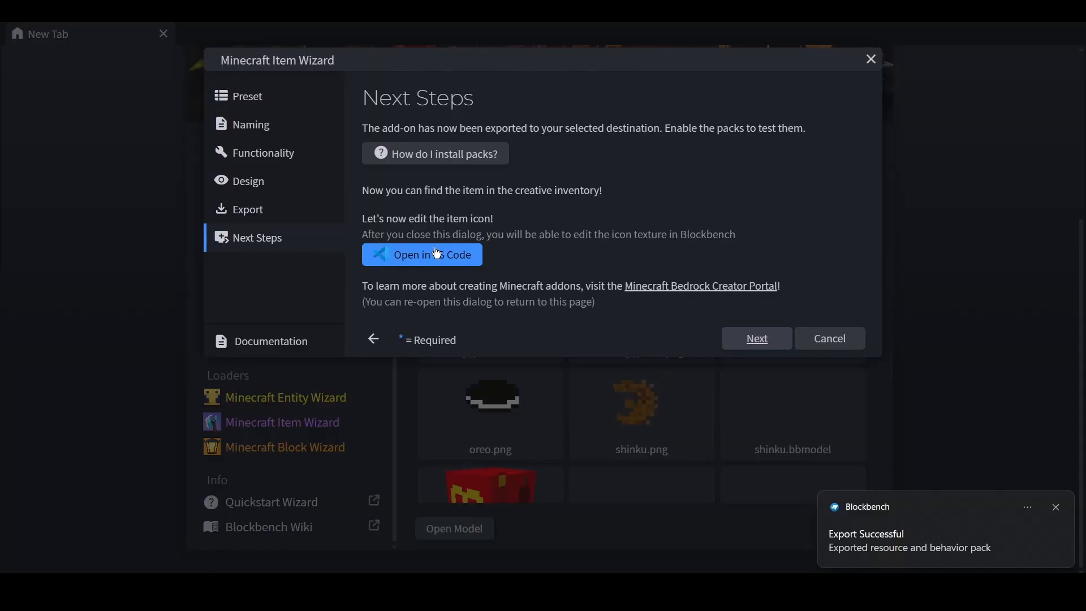
{"action": "left_click", "coordinate": [758, 339]}
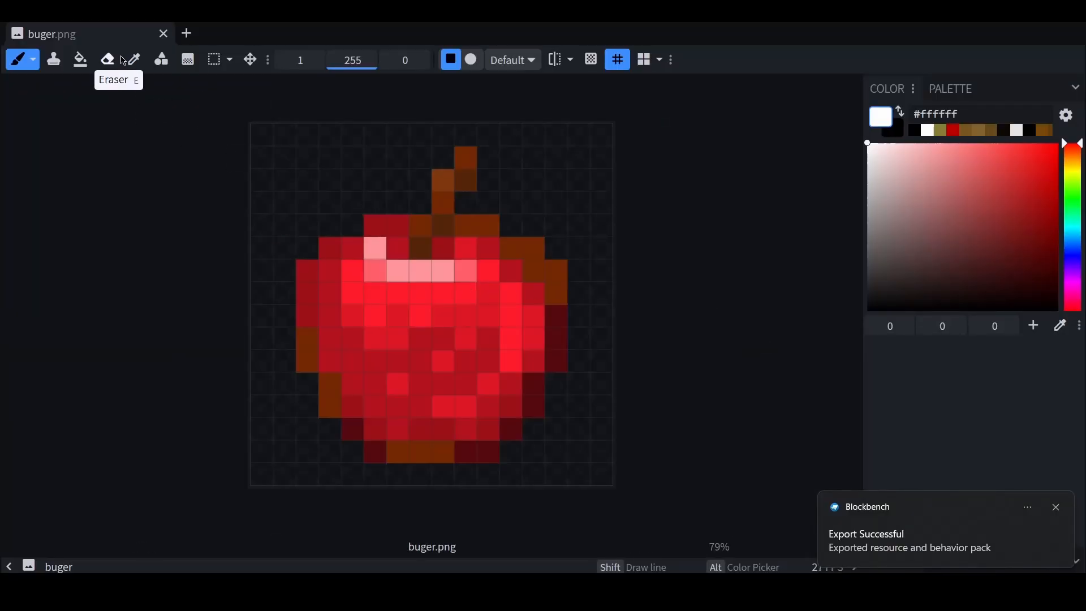
- Erase the entire default apple from the buger.png texture
{"action": "left_click", "coordinate": [109, 60]}
{"action": "mouse_move", "coordinate": [464, 148]}
{"action": "left_mouse_down"}
{"action": "mouse_move", "coordinate": [432, 226]}
{"action": "mouse_move", "coordinate": [419, 405]}
{"action": "mouse_move", "coordinate": [443, 450]}
{"action": "mouse_move", "coordinate": [443, 429]}
{"action": "mouse_move", "coordinate": [376, 451]}
{"action": "mouse_move", "coordinate": [237, 429]}
{"action": "mouse_move", "coordinate": [466, 405]}
{"action": "mouse_move", "coordinate": [623, 362]}
{"action": "mouse_move", "coordinate": [465, 201]}
{"action": "mouse_move", "coordinate": [487, 247]}
{"action": "mouse_move", "coordinate": [487, 315]}
{"action": "mouse_move", "coordinate": [533, 293]}
{"action": "left_mouse_up"}
{"action": "mouse_move", "coordinate": [529, 346]}
{"action": "left_mouse_down"}
{"action": "mouse_move", "coordinate": [548, 213]}
{"action": "mouse_move", "coordinate": [550, 378]}
{"action": "mouse_move", "coordinate": [438, 205]}
{"action": "mouse_move", "coordinate": [375, 250]}
{"action": "mouse_move", "coordinate": [281, 247]}
{"action": "mouse_move", "coordinate": [317, 269]}
{"action": "mouse_move", "coordinate": [324, 387]}
{"action": "mouse_move", "coordinate": [333, 274]}
{"action": "mouse_move", "coordinate": [358, 283]}
{"action": "mouse_move", "coordinate": [398, 400]}
{"action": "left_mouse_up"}
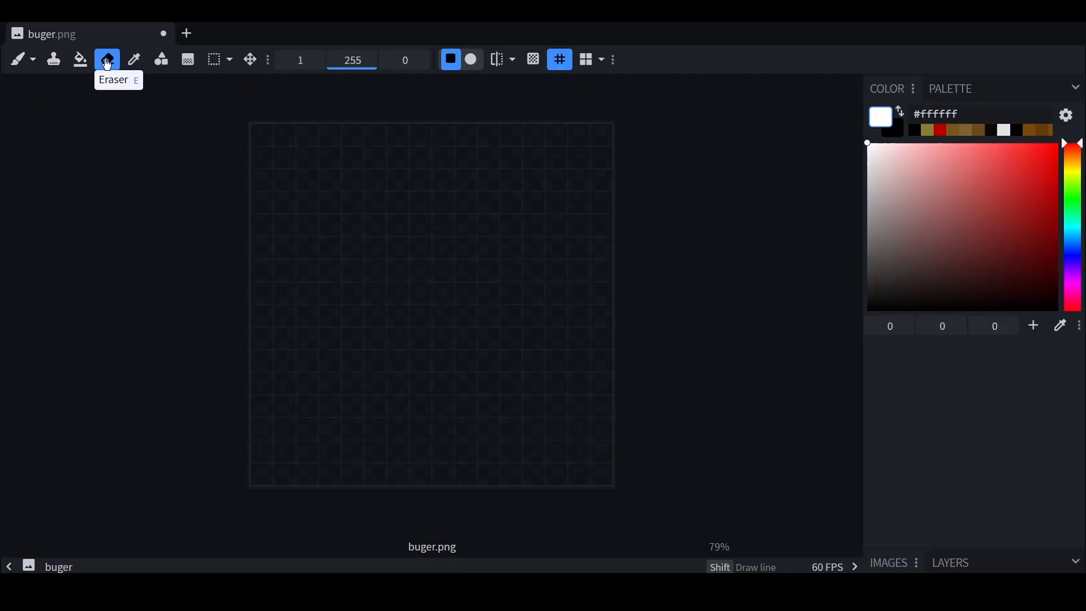
- Paint the top bun in light orange #ffc276, with a 10-pixel row above a 12-pixel row
{"action": "left_click", "coordinate": [20, 59]}
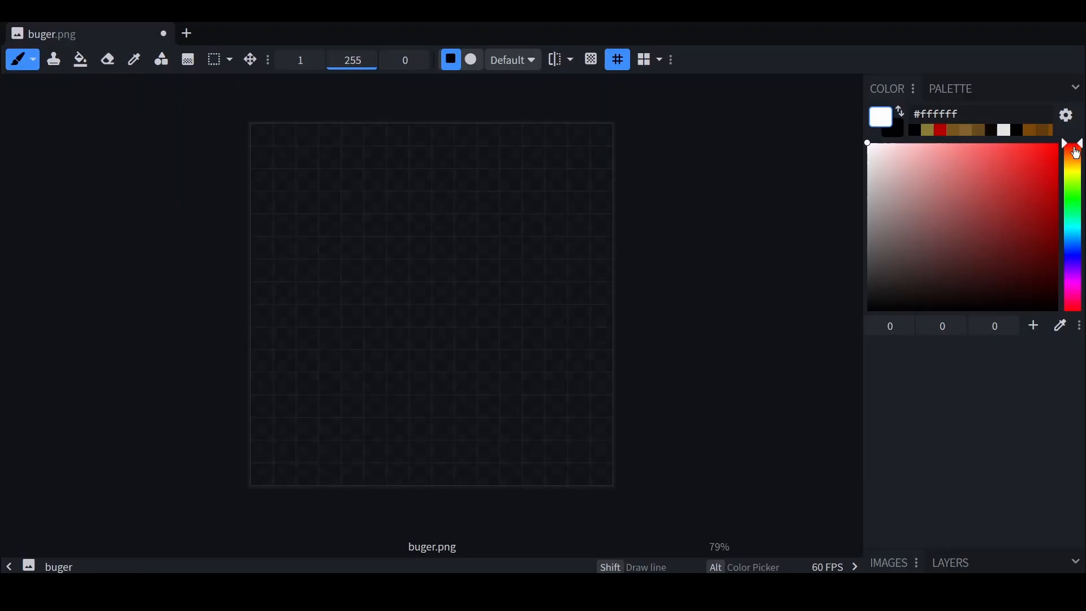
{"action": "left_click_drag", "start_coordinate": [1077, 152], "coordinate": [1076, 165]}
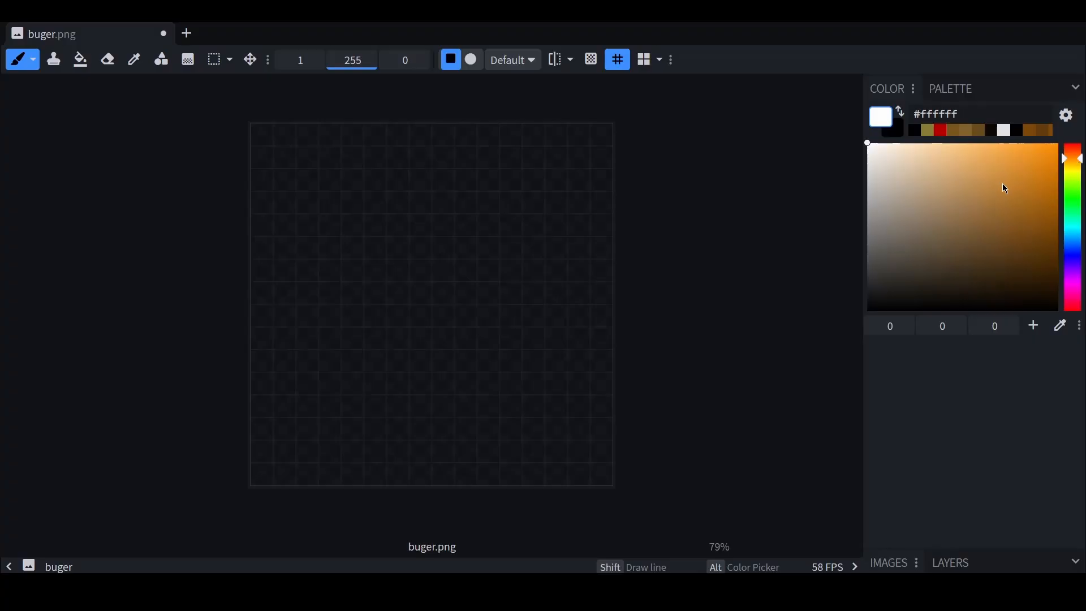
{"action": "mouse_move", "coordinate": [1005, 188]}
{"action": "left_mouse_down"}
{"action": "mouse_move", "coordinate": [984, 213]}
{"action": "mouse_move", "coordinate": [960, 218]}
{"action": "mouse_move", "coordinate": [971, 142]}
{"action": "left_mouse_up"}
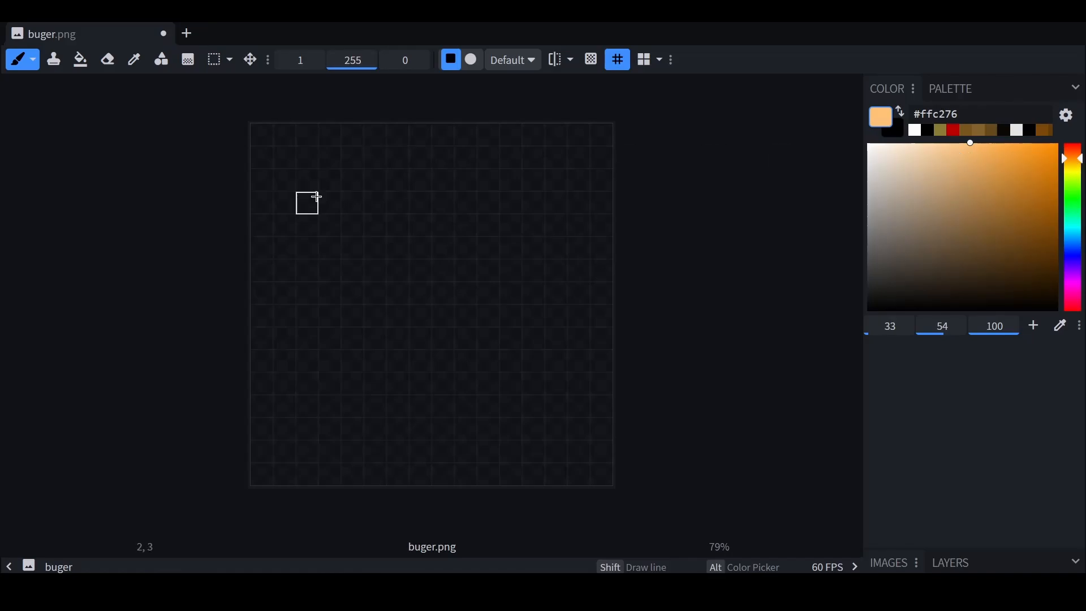
{"action": "left_click", "coordinate": [315, 199]}
{"action": "left_click_drag", "start_coordinate": [330, 180], "coordinate": [533, 181]}
{"action": "left_click", "coordinate": [560, 207]}
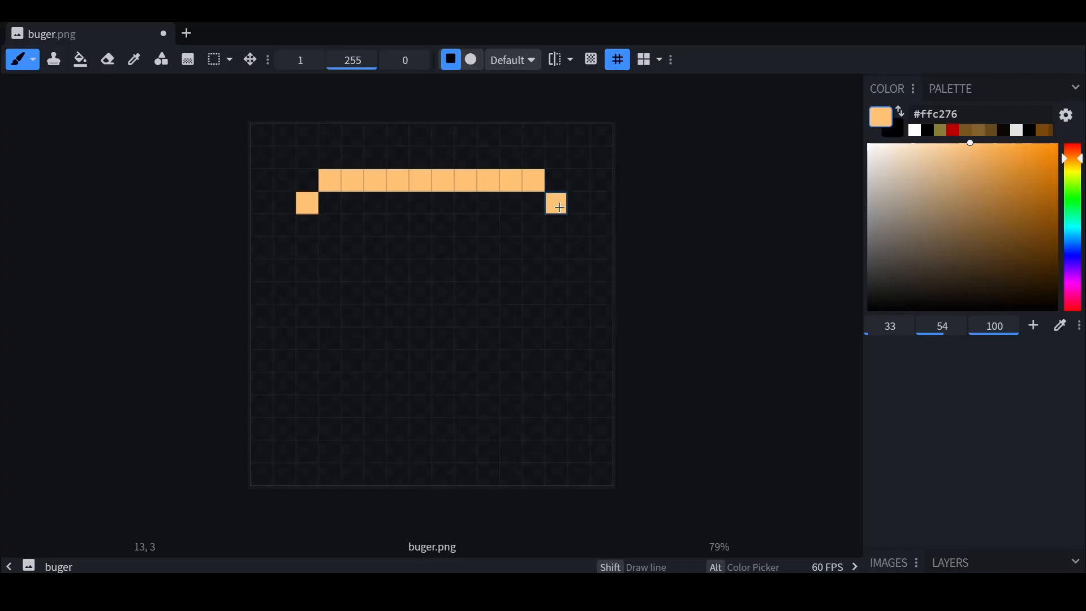
{"action": "left_click_drag", "start_coordinate": [309, 204], "coordinate": [528, 202]}
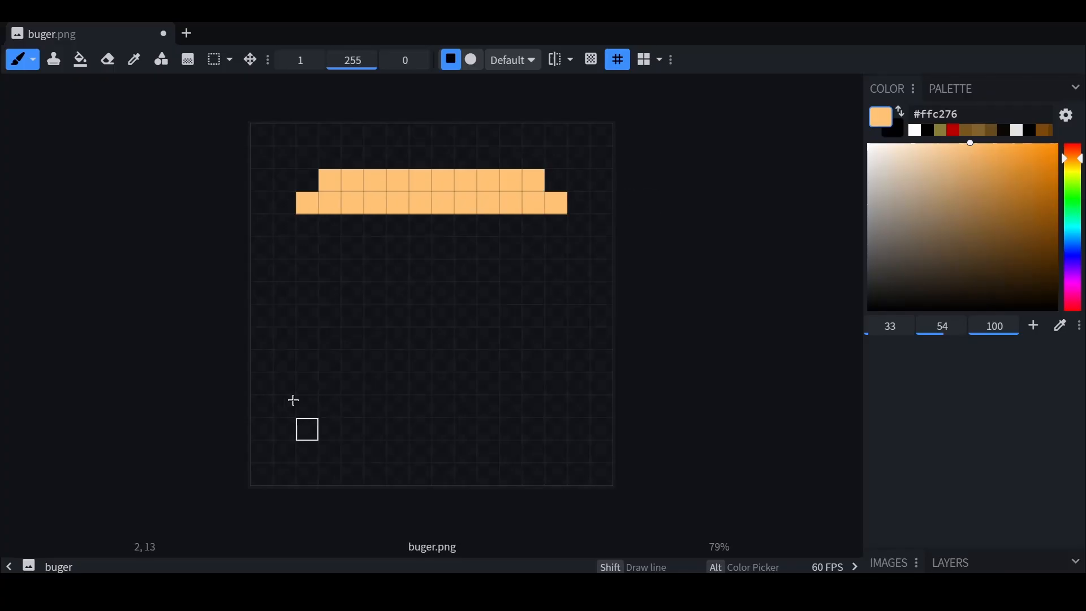
- Paint the bottom bun in the same light orange, with a 12-pixel row above a 10-pixel row, erasing stray pixels
{"action": "left_click_drag", "start_coordinate": [302, 390], "coordinate": [557, 384]}
{"action": "left_click", "coordinate": [108, 59]}
{"action": "left_click_drag", "start_coordinate": [306, 406], "coordinate": [341, 430]}
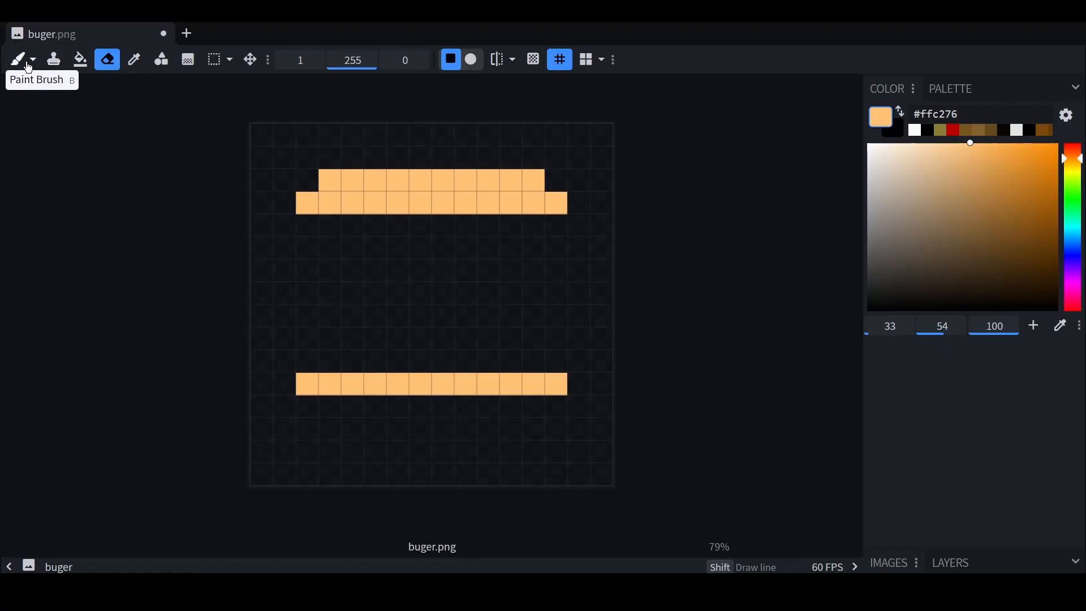
{"action": "left_click", "coordinate": [21, 59]}
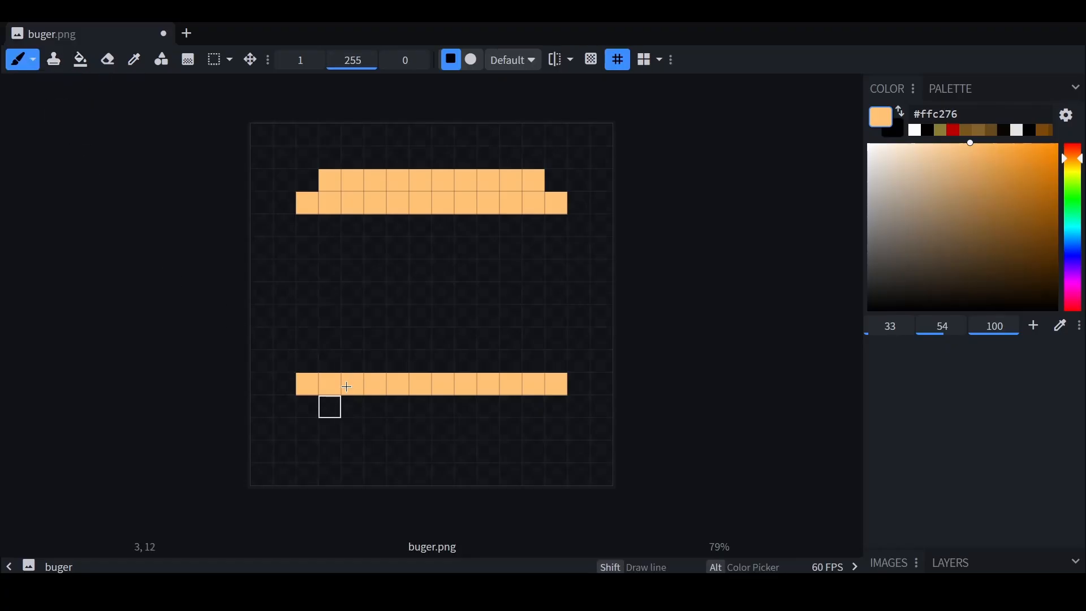
{"action": "left_click_drag", "start_coordinate": [330, 406], "coordinate": [534, 404]}
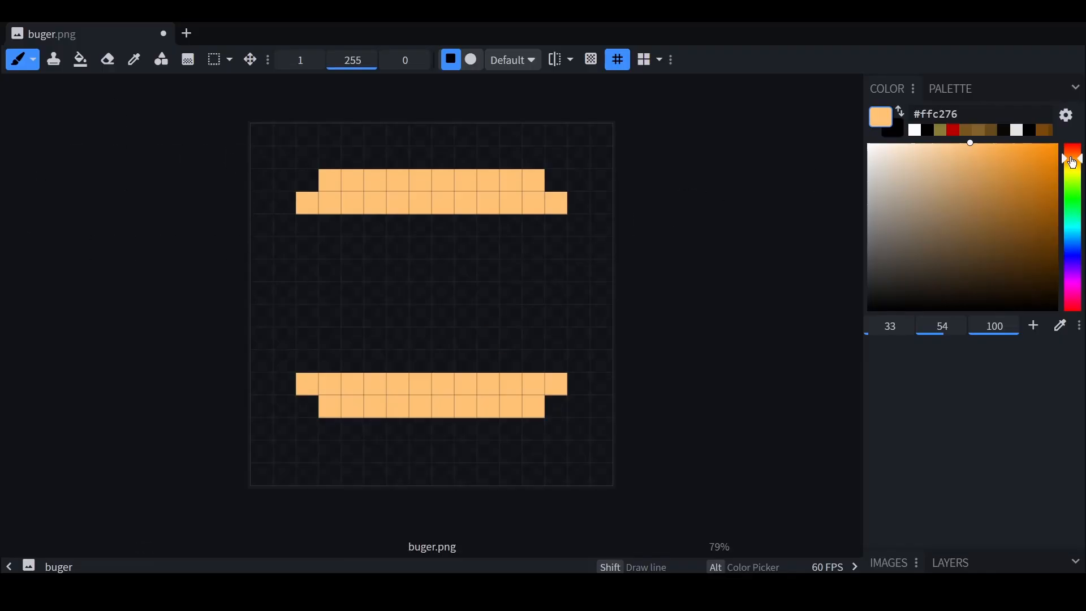
- Paint a 14-pixel #5bfd00 green lettuce row under the top bun and a two-row #1e0f00 brown patty, equally wide, above the bottom bun
{"action": "mouse_move", "coordinate": [1073, 163]}
{"action": "left_mouse_down"}
{"action": "mouse_move", "coordinate": [1074, 325]}
{"action": "mouse_move", "coordinate": [1079, 161]}
{"action": "mouse_move", "coordinate": [1085, 187]}
{"action": "mouse_move", "coordinate": [1058, 144]}
{"action": "left_mouse_up"}
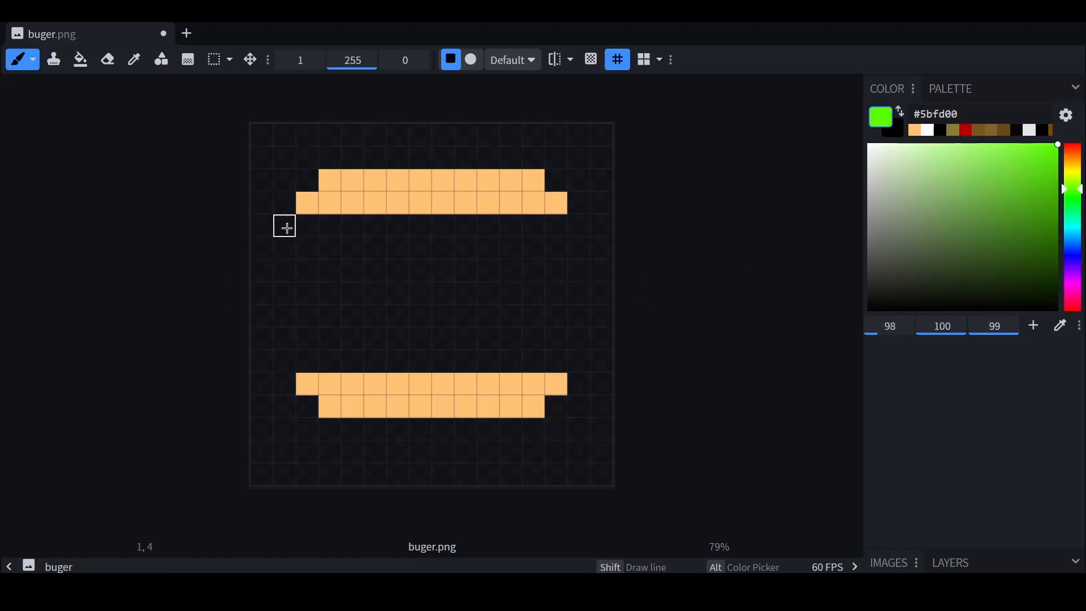
{"action": "left_click_drag", "start_coordinate": [286, 227], "coordinate": [578, 226]}
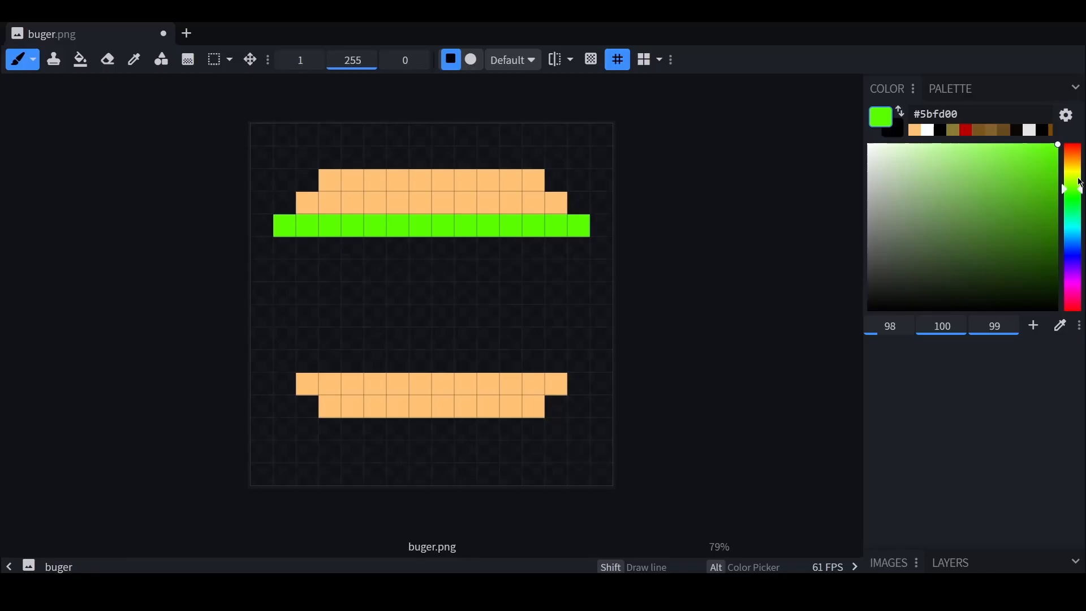
{"action": "mouse_move", "coordinate": [1073, 198]}
{"action": "left_mouse_down"}
{"action": "mouse_move", "coordinate": [1080, 162]}
{"action": "mouse_move", "coordinate": [1058, 262]}
{"action": "mouse_move", "coordinate": [1073, 296]}
{"action": "left_mouse_up"}
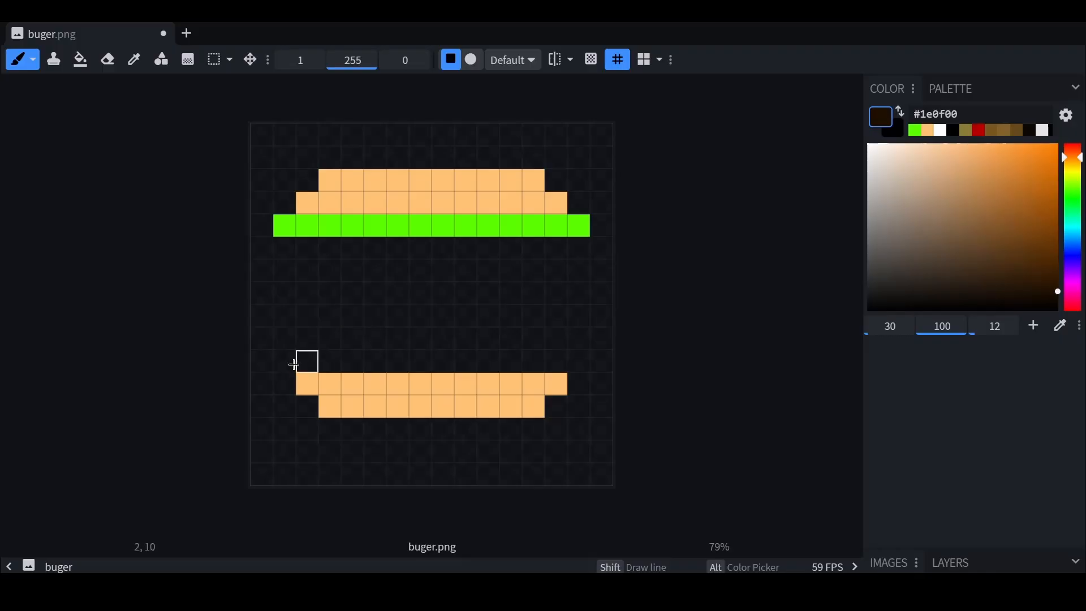
{"action": "mouse_move", "coordinate": [285, 360]}
{"action": "left_mouse_down"}
{"action": "mouse_move", "coordinate": [580, 359]}
{"action": "mouse_move", "coordinate": [577, 337]}
{"action": "mouse_move", "coordinate": [285, 342]}
{"action": "left_mouse_up"}
- Shade the patty with a few scattered pixels of slightly lighter brown #2c1804
{"action": "left_click", "coordinate": [1041, 289]}
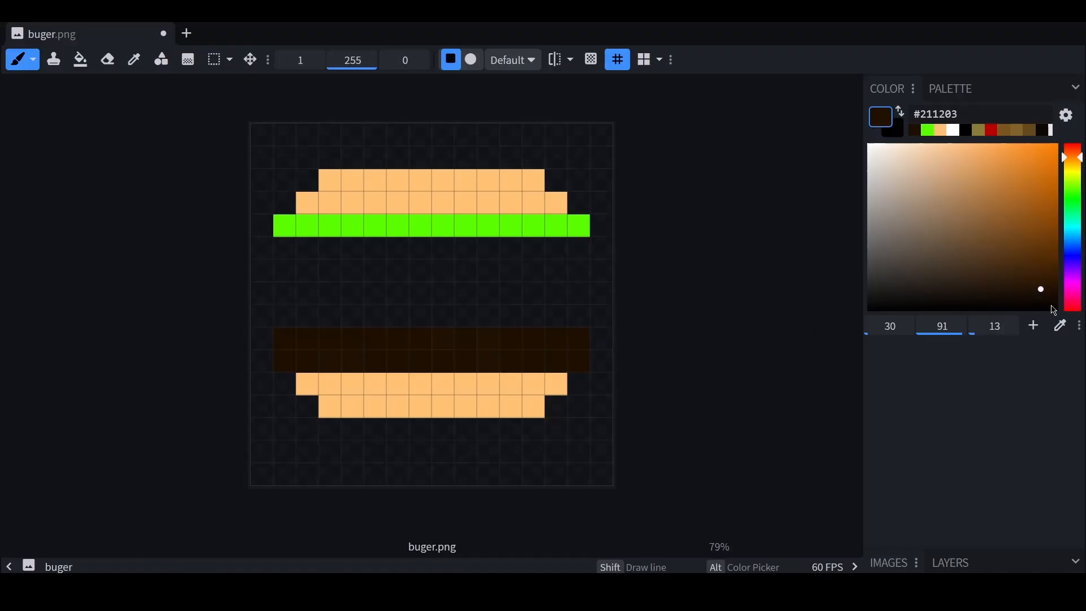
{"action": "left_click", "coordinate": [1042, 282]}
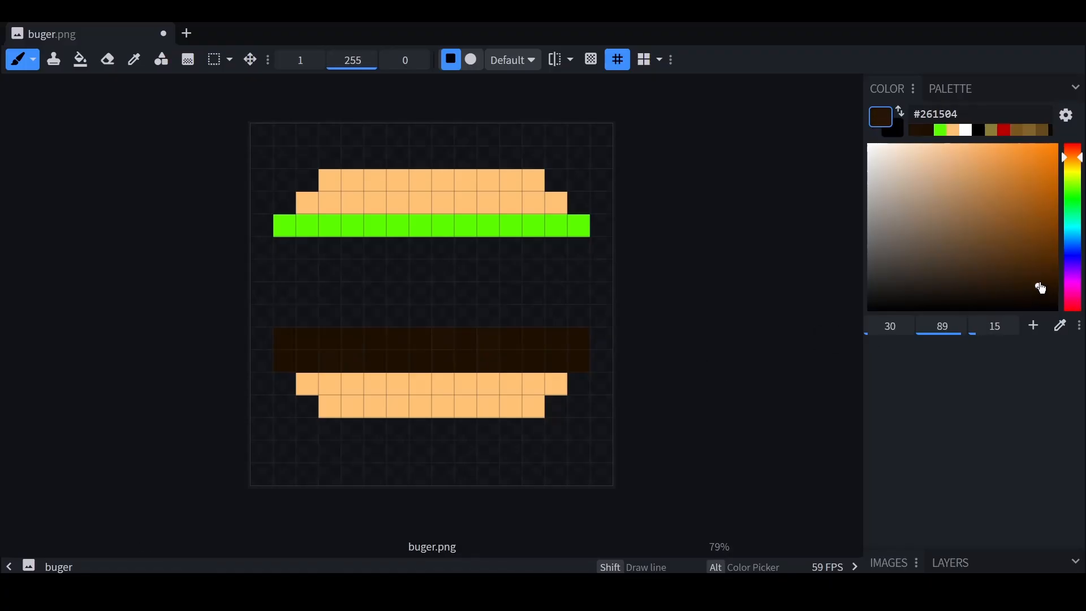
{"action": "left_click", "coordinate": [420, 361]}
{"action": "left_click_drag", "start_coordinate": [308, 339], "coordinate": [329, 339]}
{"action": "left_click", "coordinate": [578, 361]}
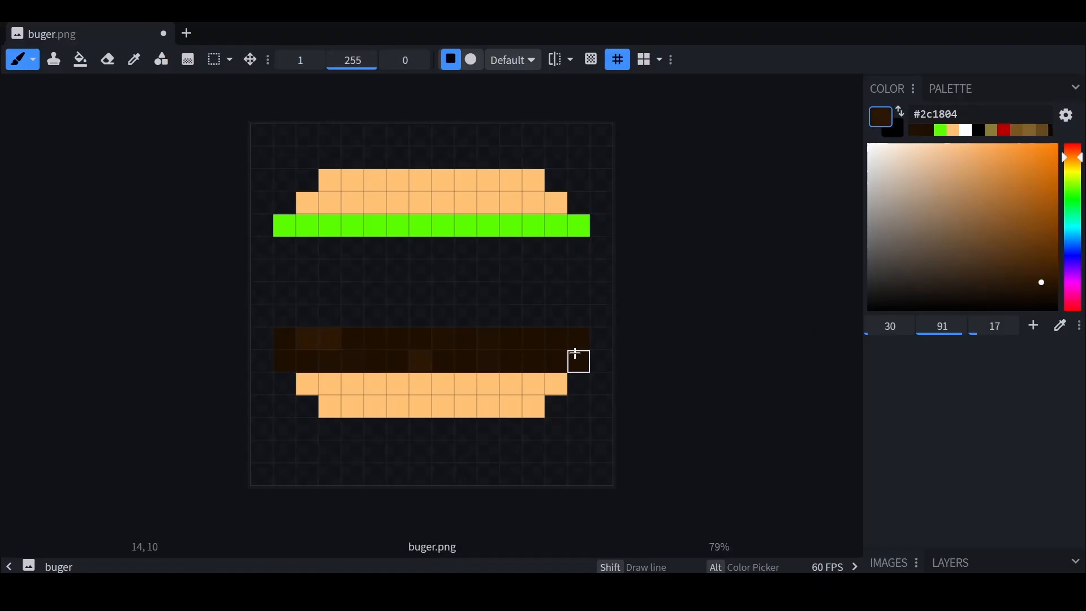
{"action": "left_click", "coordinate": [536, 342]}
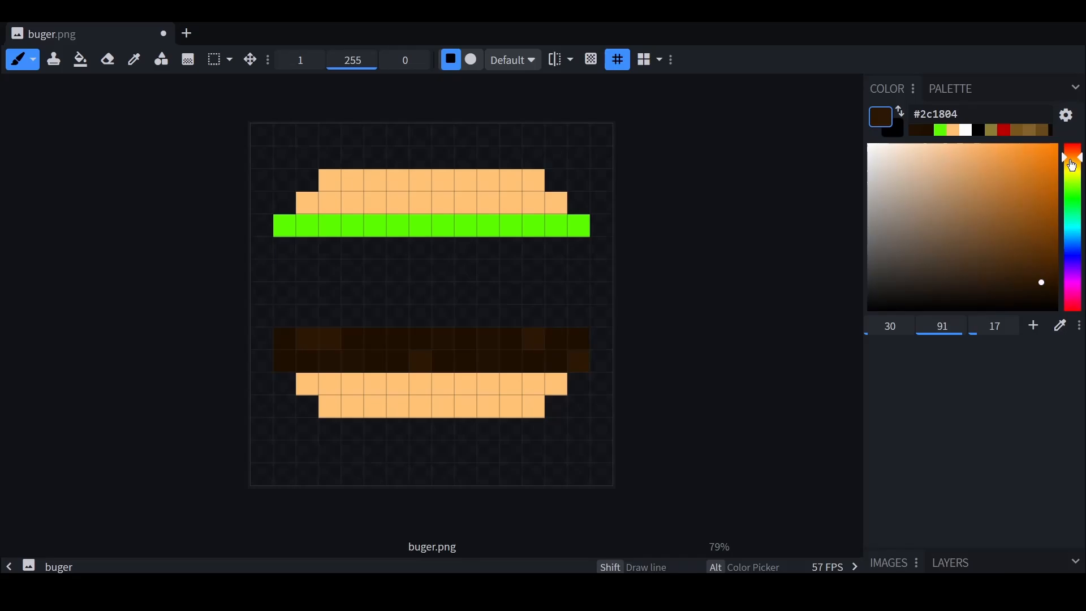
- Shade the lettuce row with darker green #33a312, using three pixels in the middle and one near each end
{"action": "left_click_drag", "start_coordinate": [1073, 162], "coordinate": [1075, 196]}
{"action": "left_click_drag", "start_coordinate": [1027, 225], "coordinate": [1040, 209]}
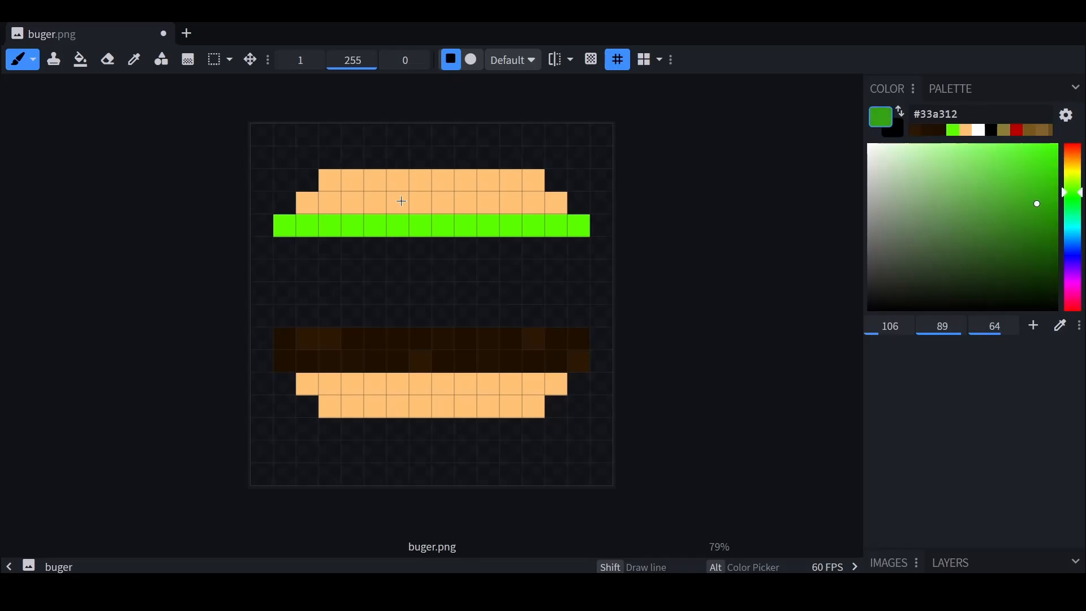
{"action": "left_click", "coordinate": [329, 224]}
{"action": "left_click_drag", "start_coordinate": [419, 224], "coordinate": [466, 225]}
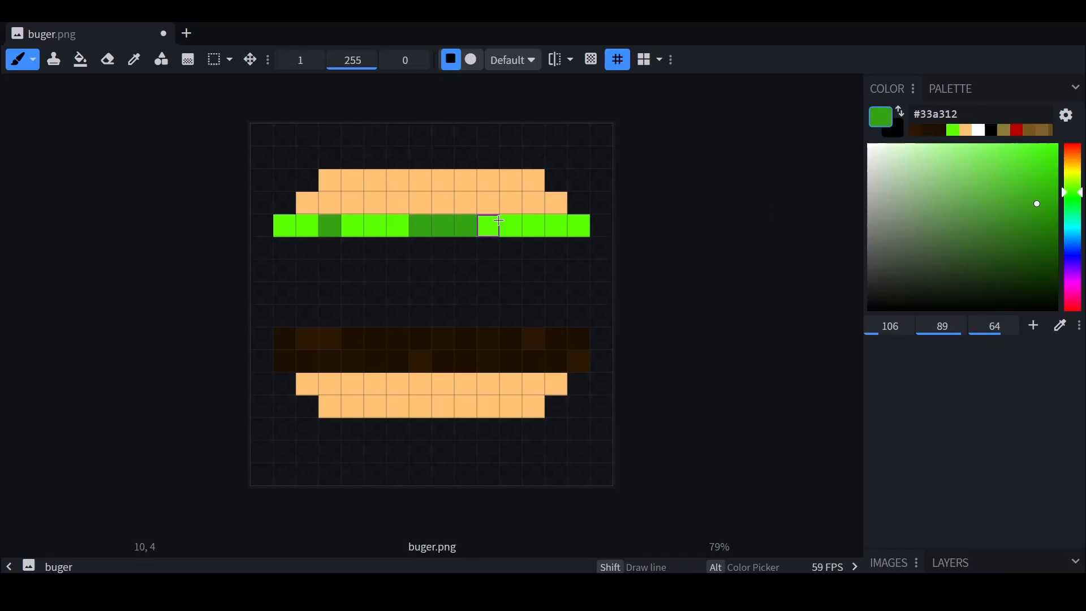
{"action": "left_click", "coordinate": [556, 225]}
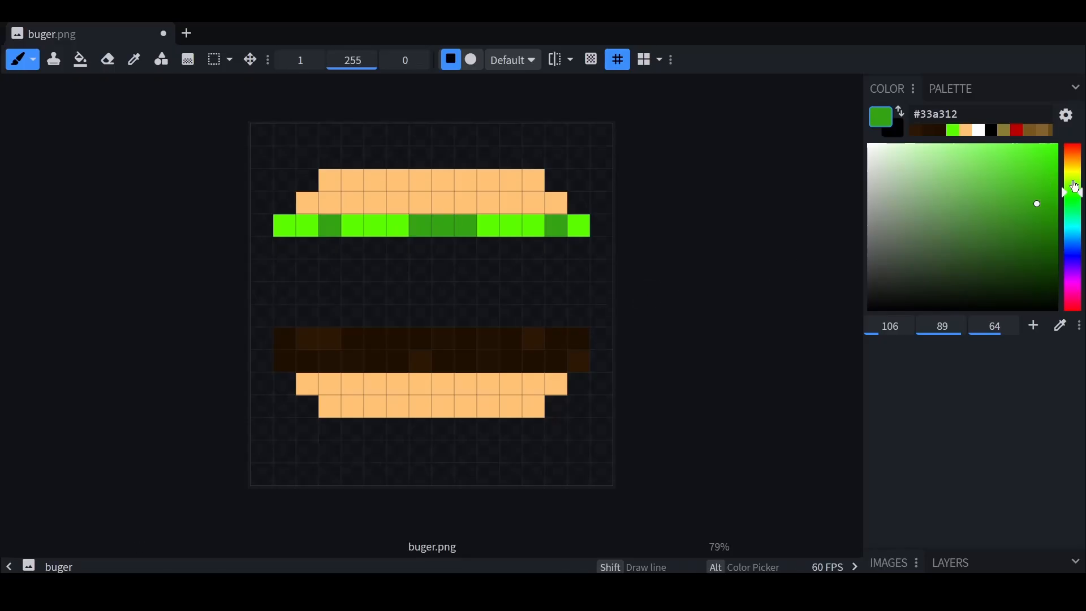
- Paint a 14-pixel #ebf05c yellow cheese row directly above the patty and shade several of its pixels with #e0e55f
{"action": "left_click_drag", "start_coordinate": [1075, 186], "coordinate": [1078, 176]}
{"action": "mouse_move", "coordinate": [1014, 215]}
{"action": "left_mouse_down"}
{"action": "mouse_move", "coordinate": [1026, 170]}
{"action": "mouse_move", "coordinate": [986, 156]}
{"action": "left_mouse_up"}
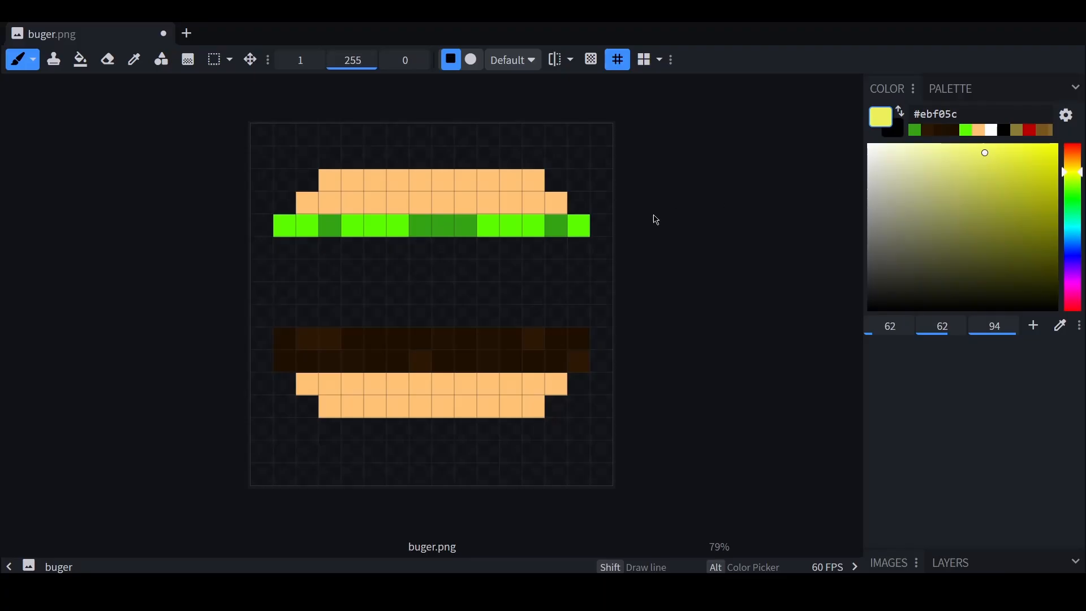
{"action": "left_click_drag", "start_coordinate": [284, 315], "coordinate": [572, 311]}
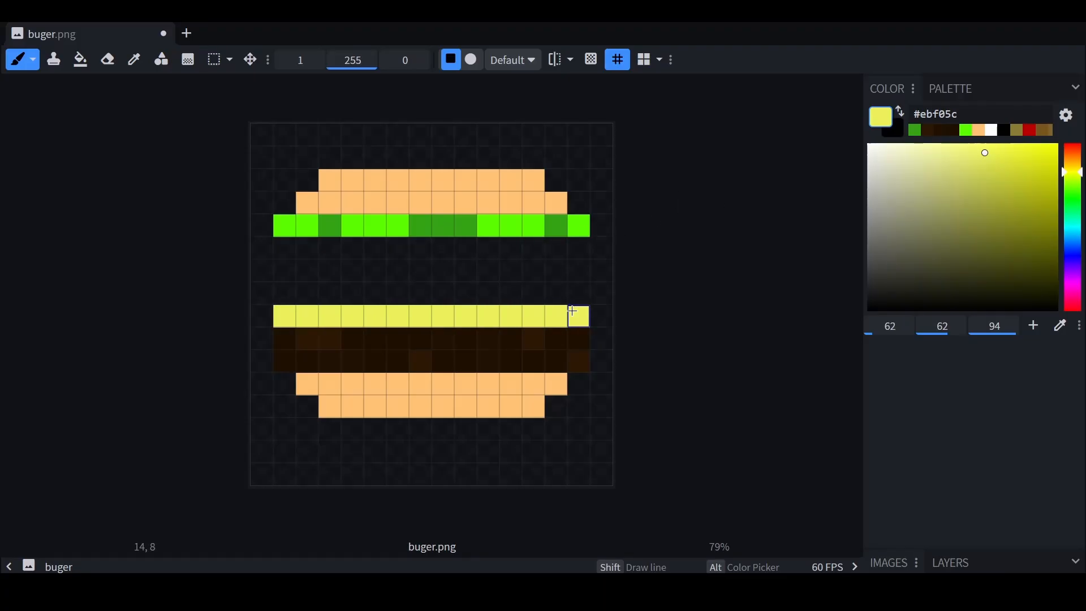
{"action": "left_click", "coordinate": [981, 159]}
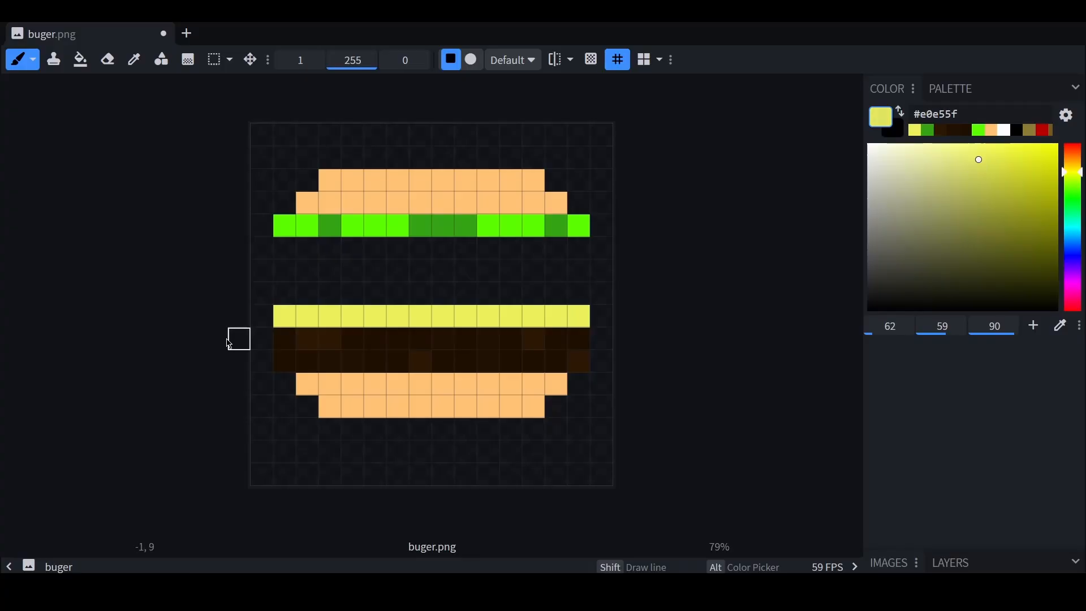
{"action": "left_click_drag", "start_coordinate": [307, 315], "coordinate": [534, 315]}
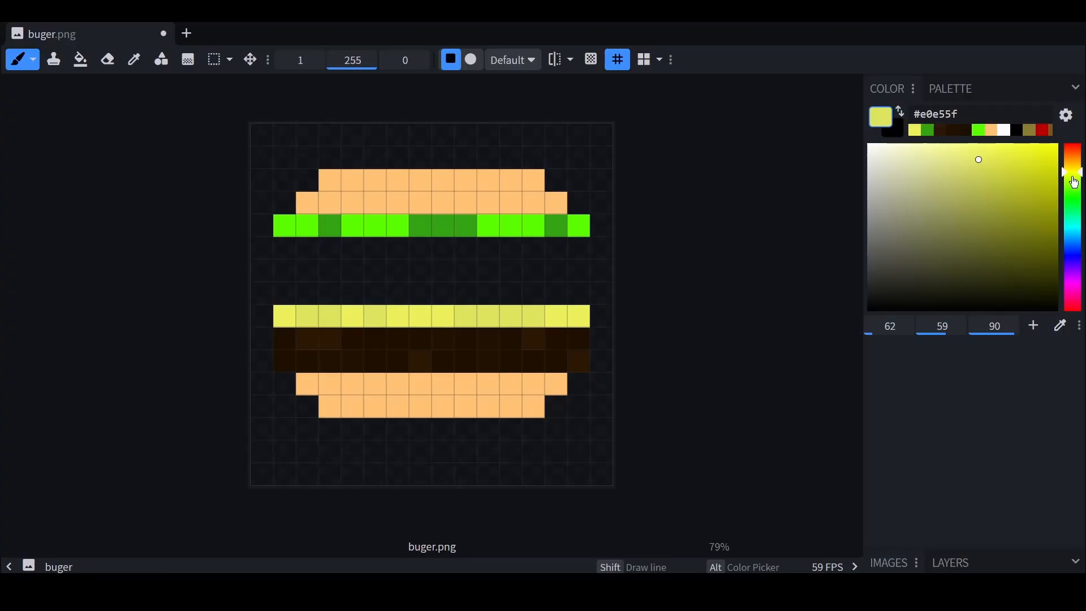
- Paint a #d92d08 red tomato row directly above the cheese, filling its three gaps with darker red #c22d0d pixels
{"action": "left_click_drag", "start_coordinate": [1074, 180], "coordinate": [1079, 153]}
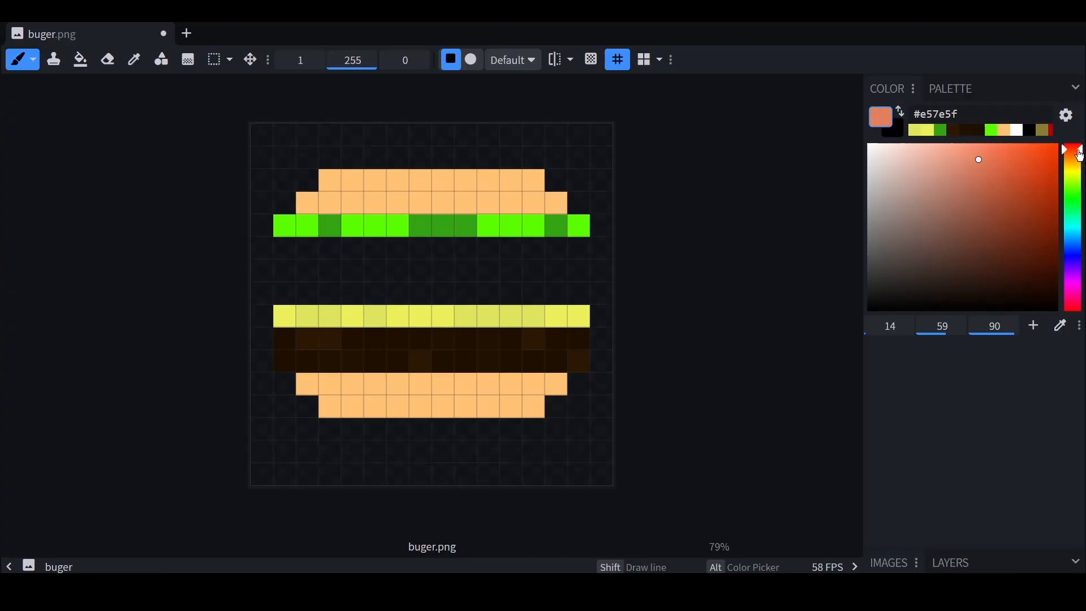
{"action": "left_click", "coordinate": [1050, 172]}
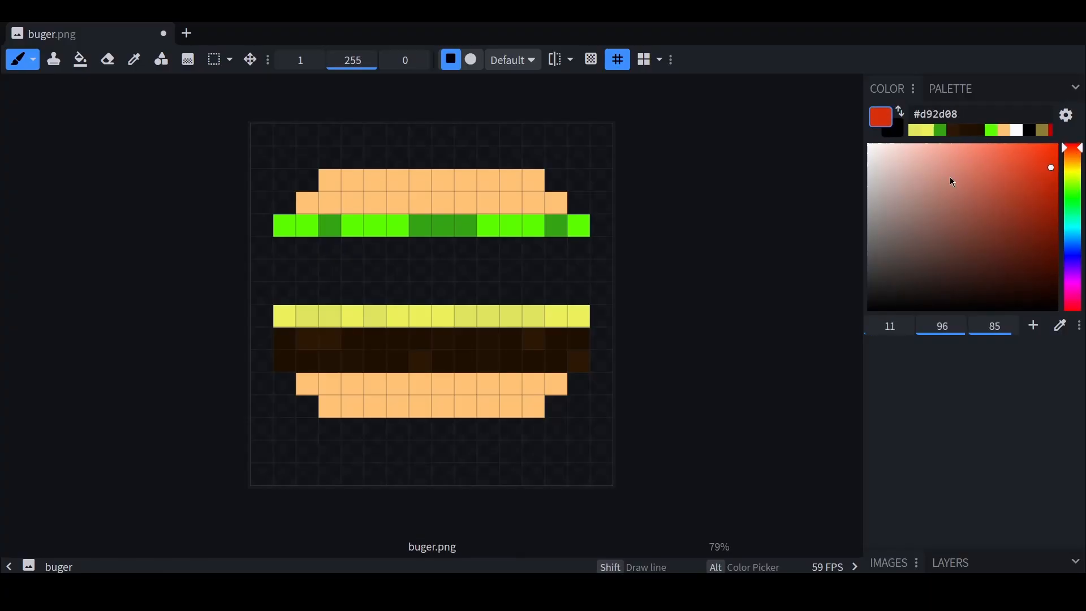
{"action": "left_click_drag", "start_coordinate": [282, 292], "coordinate": [555, 290]}
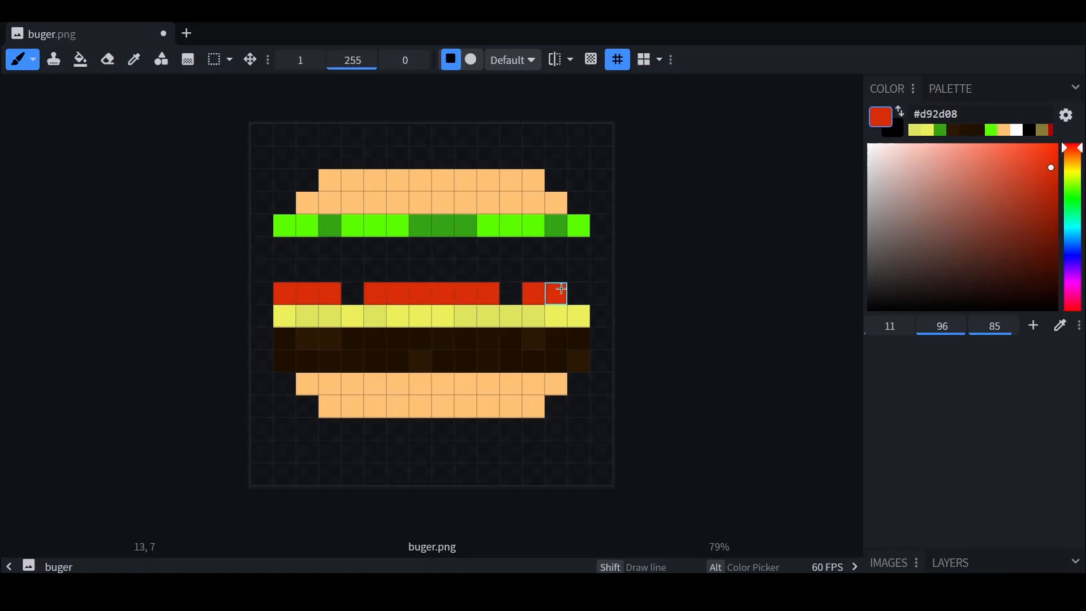
{"action": "left_click", "coordinate": [1049, 177]}
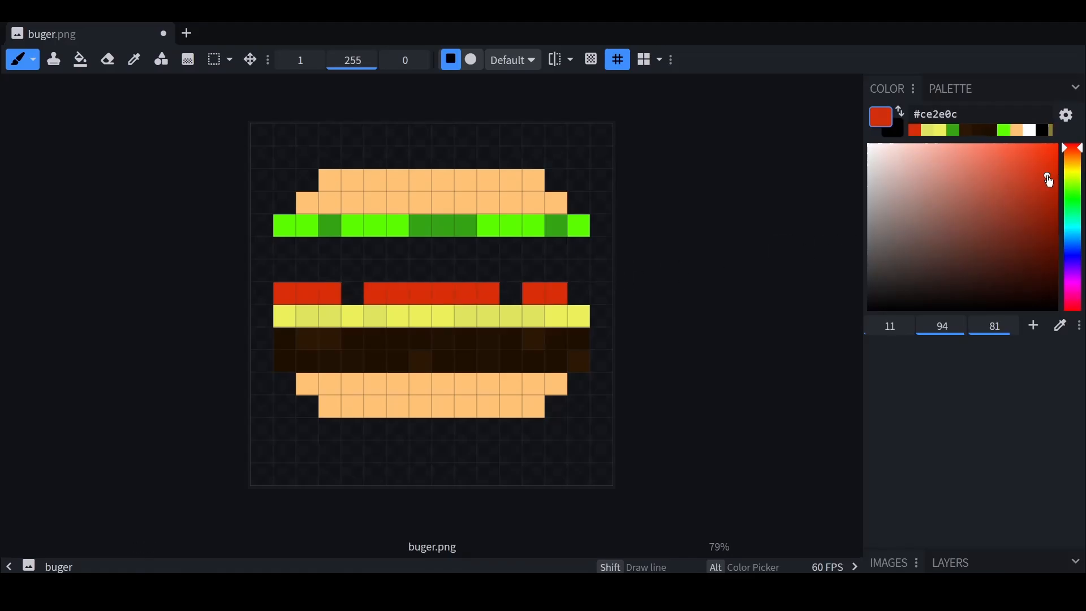
{"action": "left_click", "coordinate": [523, 296]}
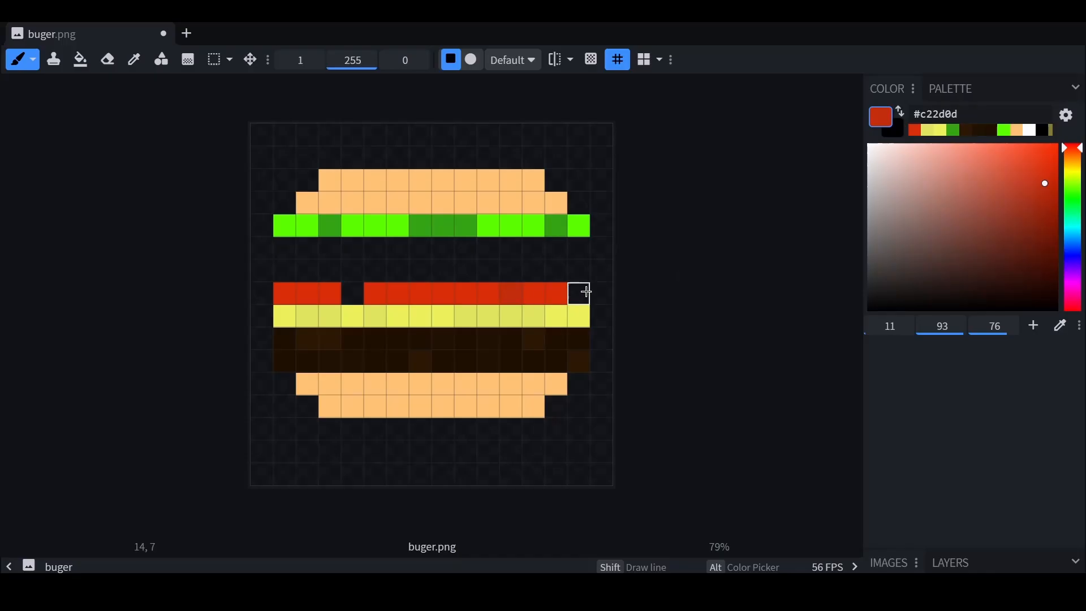
{"action": "left_click", "coordinate": [586, 292]}
{"action": "left_click", "coordinate": [358, 292]}
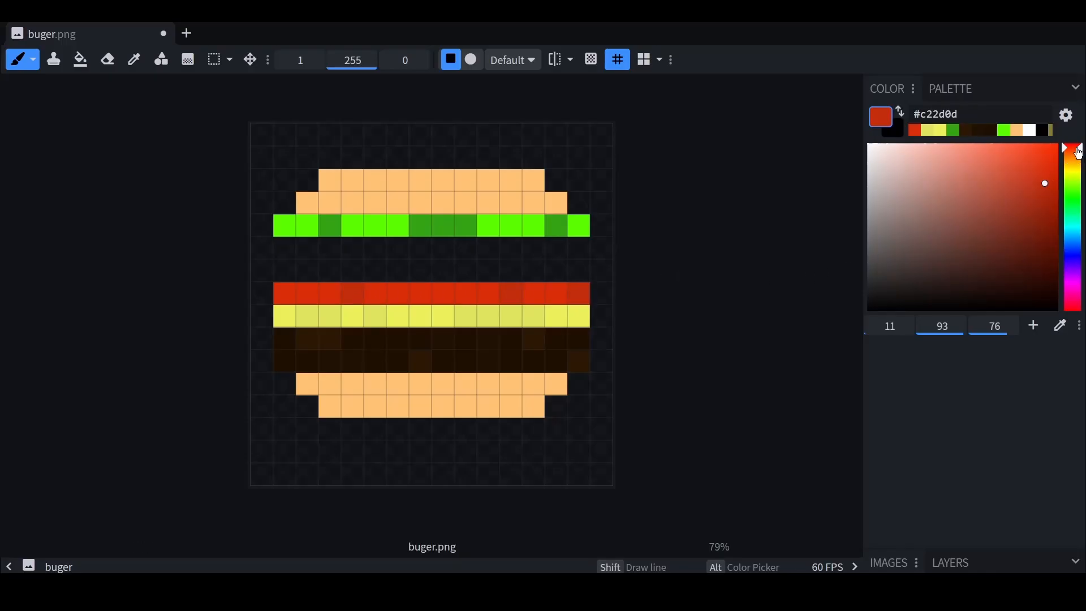
- Paint a 14-pixel #004005 dark green row above the tomato and shade five scattered pixels with lighter green #15631b
{"action": "mouse_move", "coordinate": [1079, 153]}
{"action": "left_mouse_down"}
{"action": "mouse_move", "coordinate": [1080, 202]}
{"action": "mouse_move", "coordinate": [1058, 269]}
{"action": "left_mouse_up"}
{"action": "left_click_drag", "start_coordinate": [284, 271], "coordinate": [583, 271]}
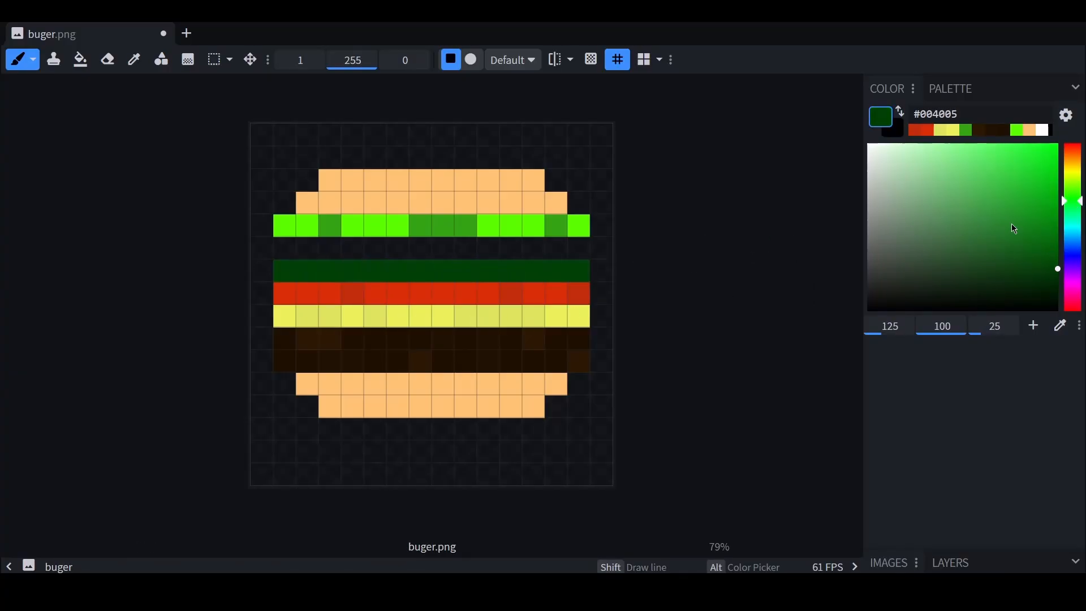
{"action": "left_click", "coordinate": [1013, 242]}
{"action": "left_click", "coordinate": [465, 271]}
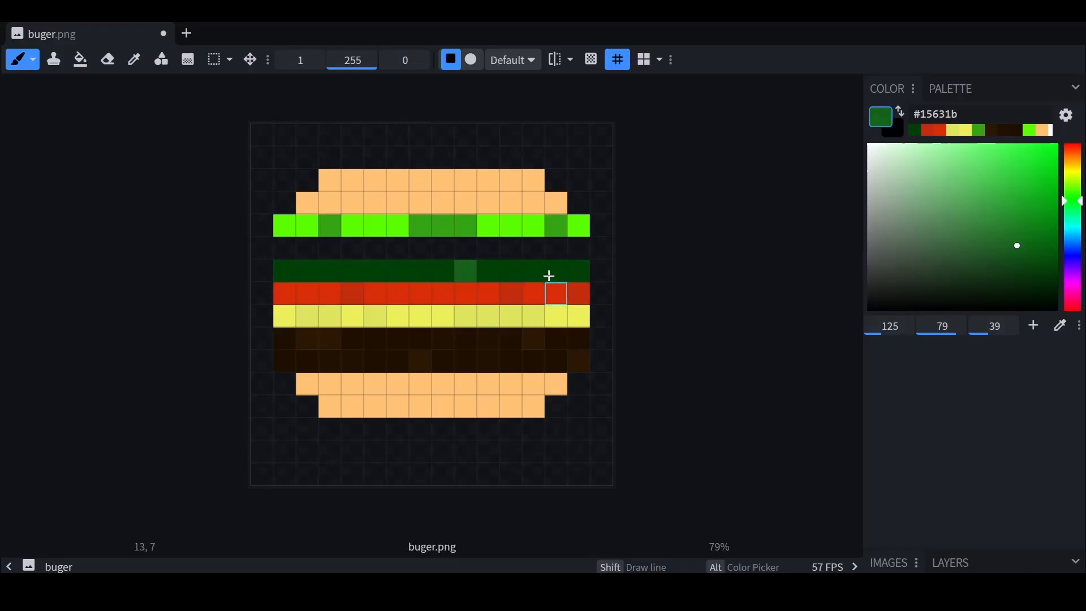
{"action": "left_click", "coordinate": [556, 271]}
{"action": "left_click", "coordinate": [446, 272]}
{"action": "left_click", "coordinate": [351, 271]}
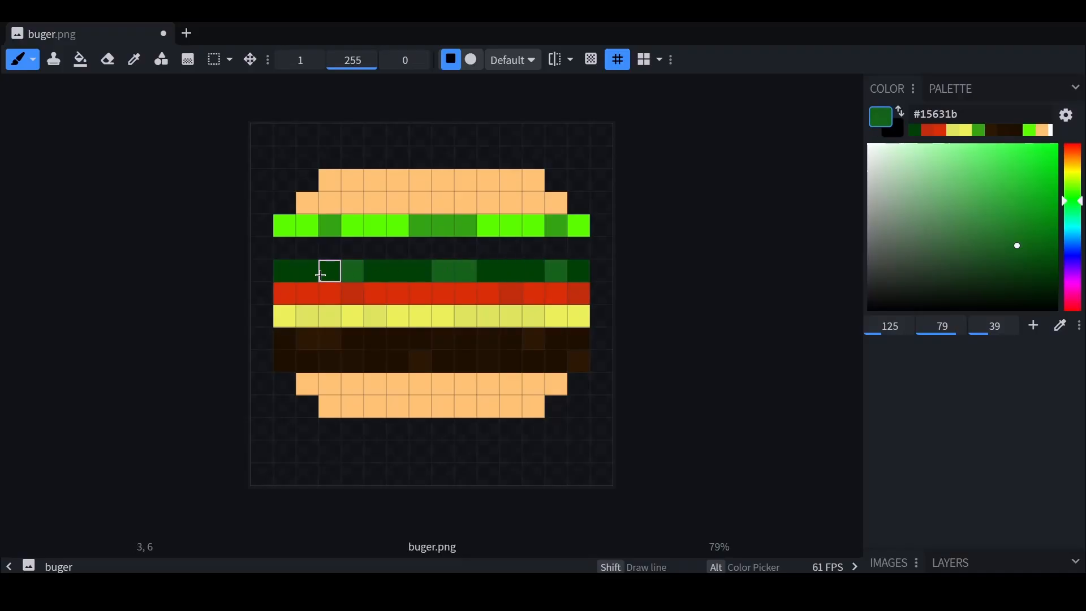
{"action": "left_click", "coordinate": [305, 272]}
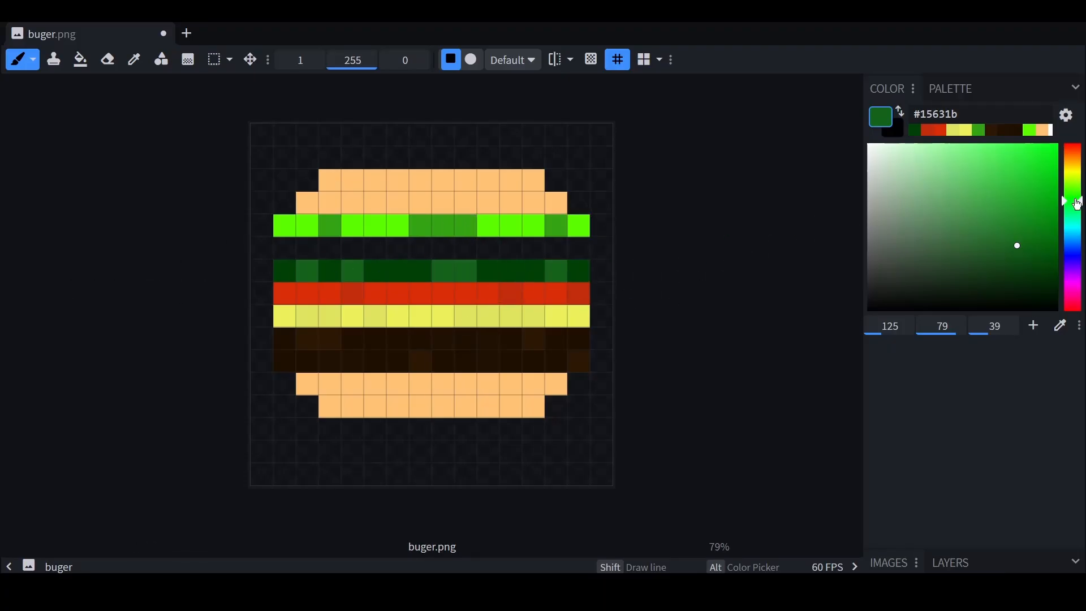
- Fill the empty row between the two green layers with mixed brown pixels, including #6a4f1b and three lighter #958057 pixels
{"action": "left_click_drag", "start_coordinate": [1078, 204], "coordinate": [1076, 168]}
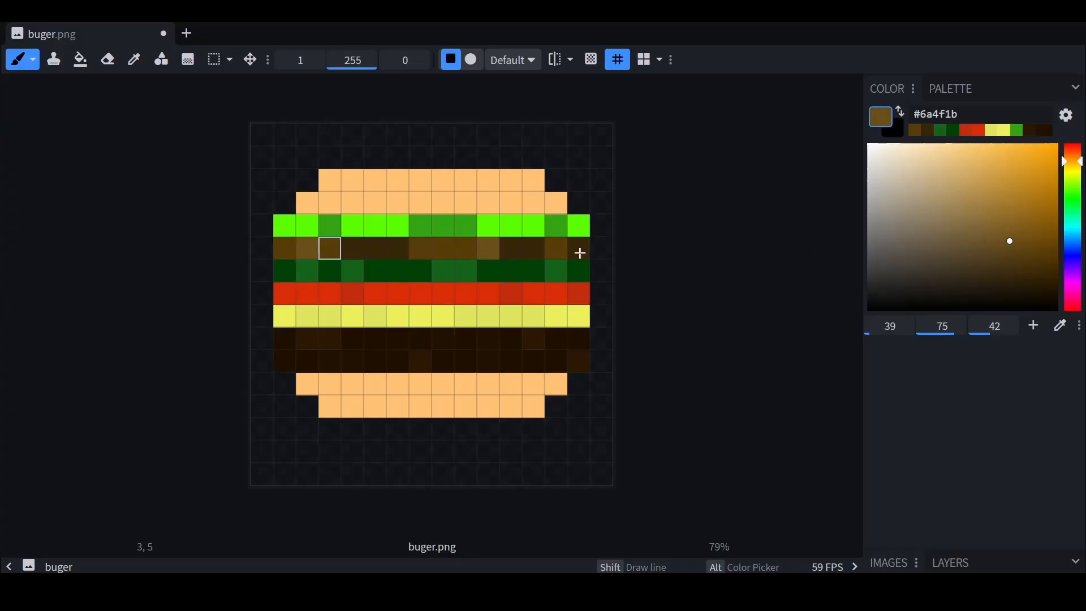
{"action": "mouse_move", "coordinate": [978, 230]}
{"action": "left_mouse_down"}
{"action": "mouse_move", "coordinate": [954, 206]}
{"action": "mouse_move", "coordinate": [949, 219]}
{"action": "left_mouse_up"}
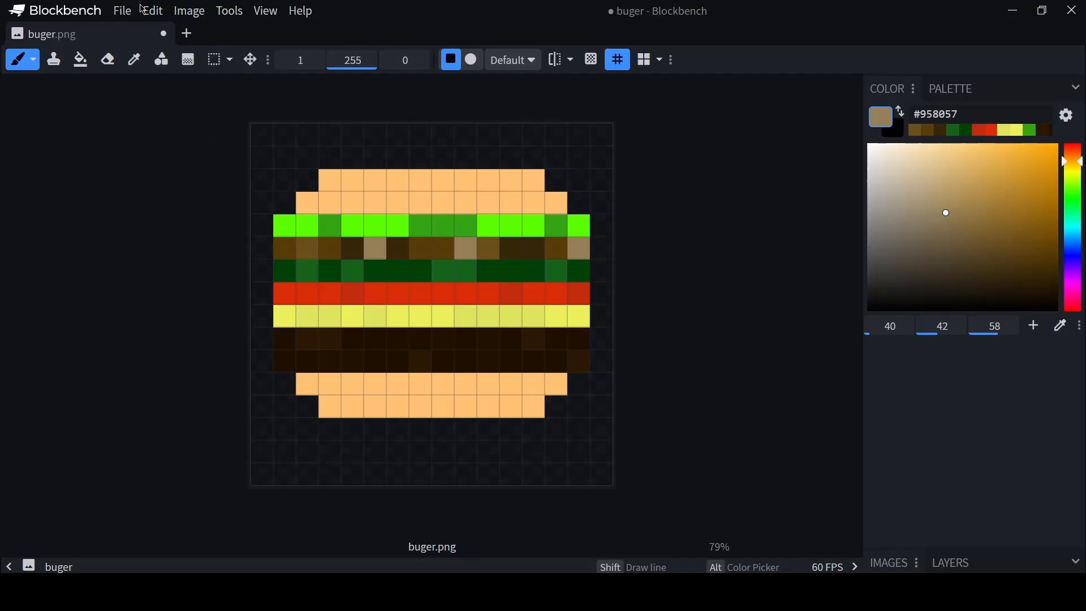
- Save the burger texture as a Blockbench project named buger in the Blockbench things folder
{"action": "left_click", "coordinate": [124, 12]}
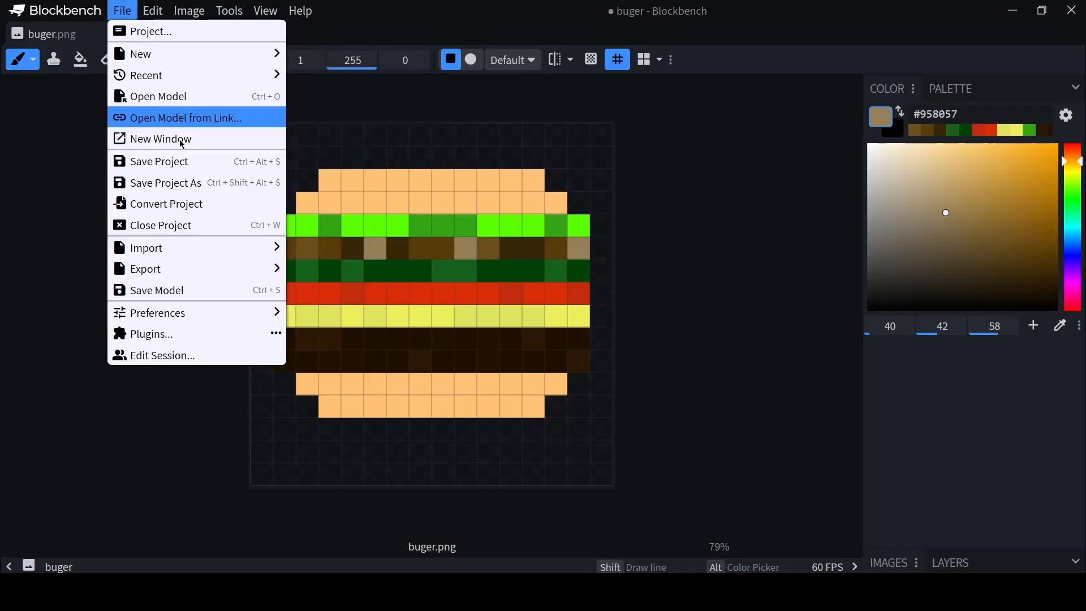
{"action": "left_click", "coordinate": [187, 184]}
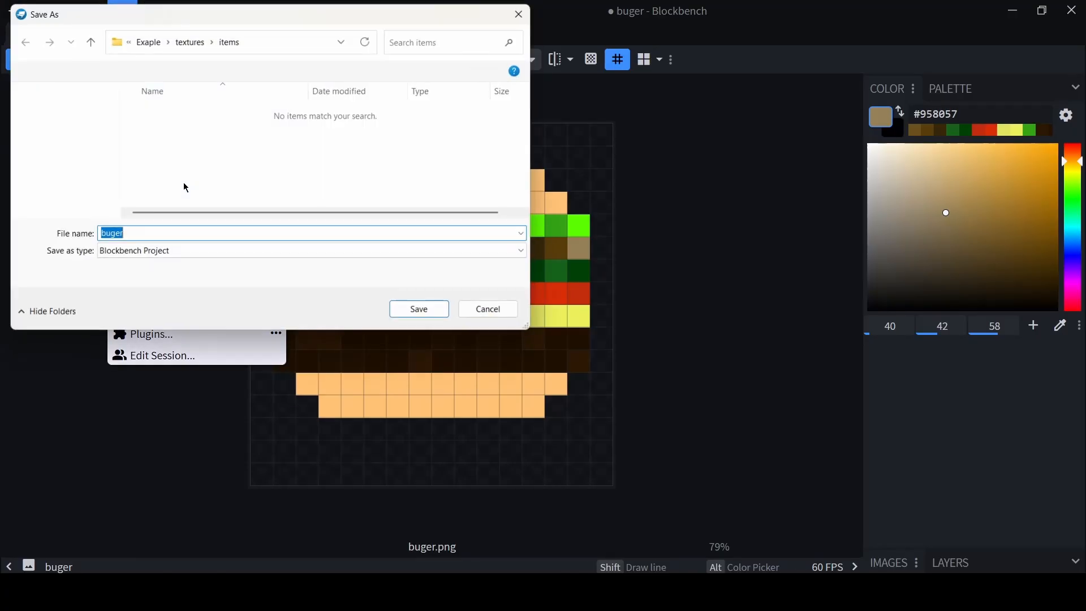
{"action": "scroll", "coordinate": [85, 181], "scroll_direction": "down", "scroll_amount": 5}
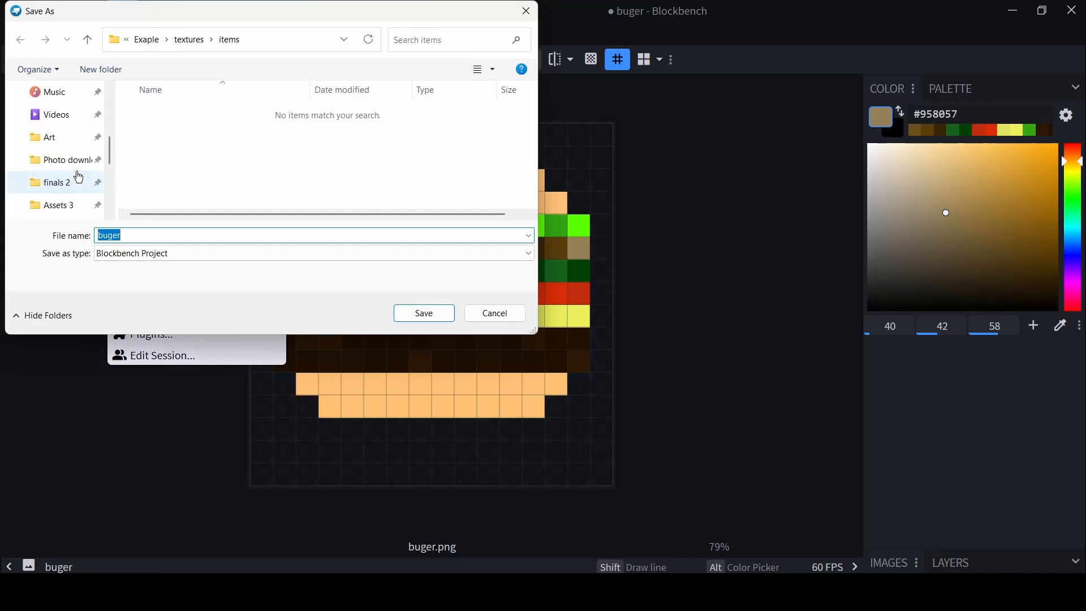
{"action": "scroll", "coordinate": [69, 176], "scroll_direction": "down", "scroll_amount": 3}
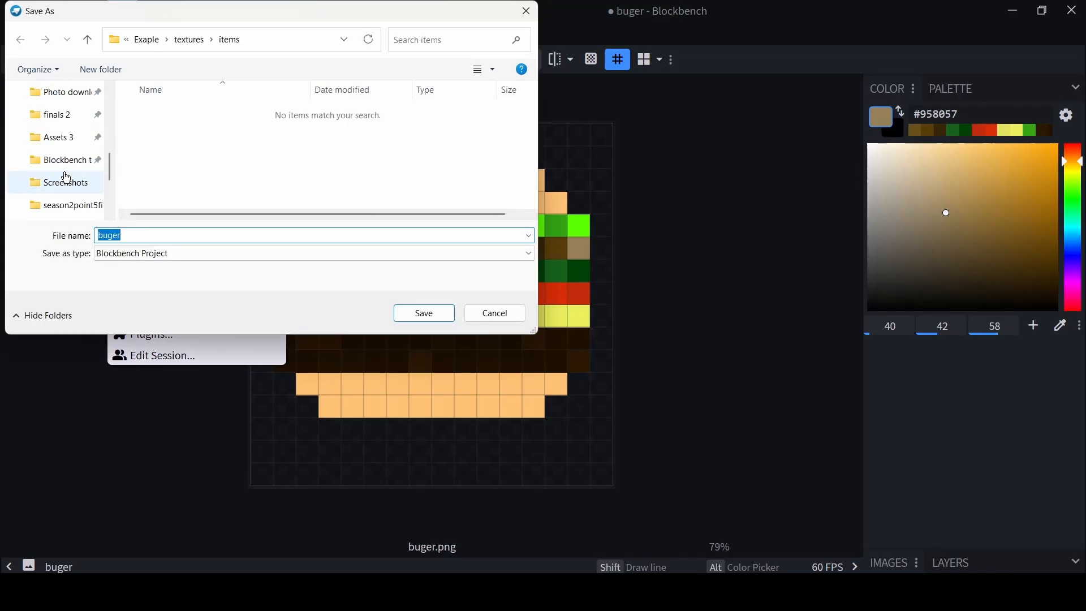
{"action": "left_click", "coordinate": [72, 164]}
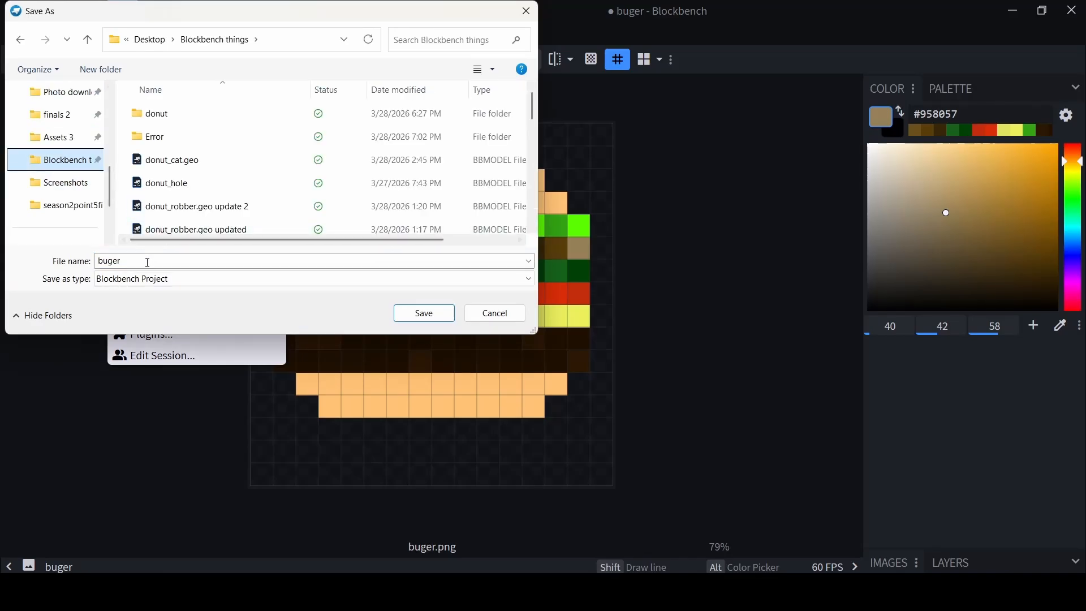
{"action": "left_click", "coordinate": [425, 314]}
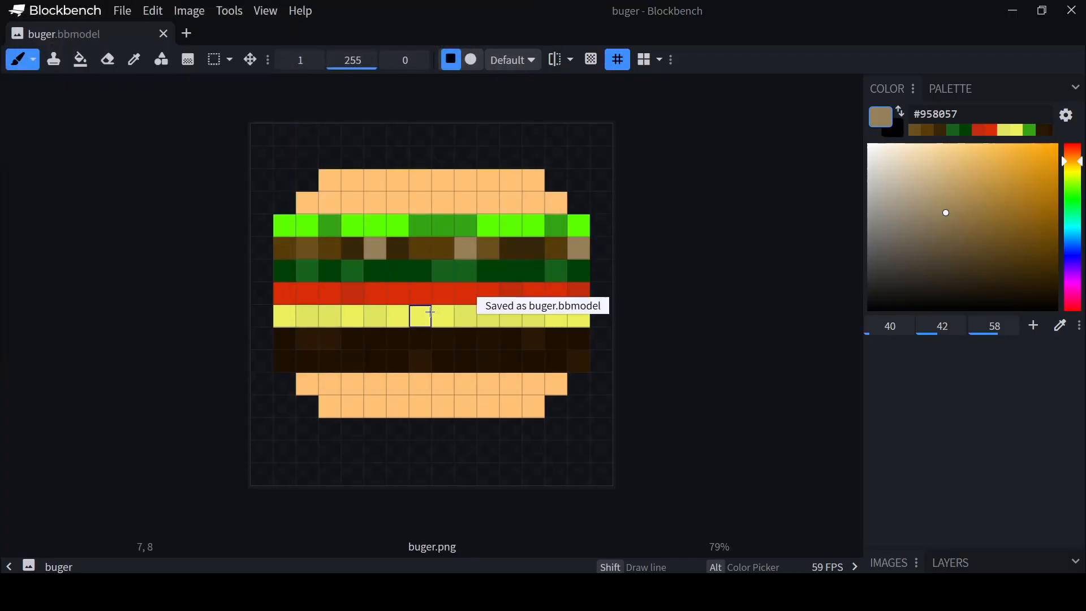
- Save the buger project again in place, save its model too, and look over the export formats
{"action": "left_click", "coordinate": [126, 17]}
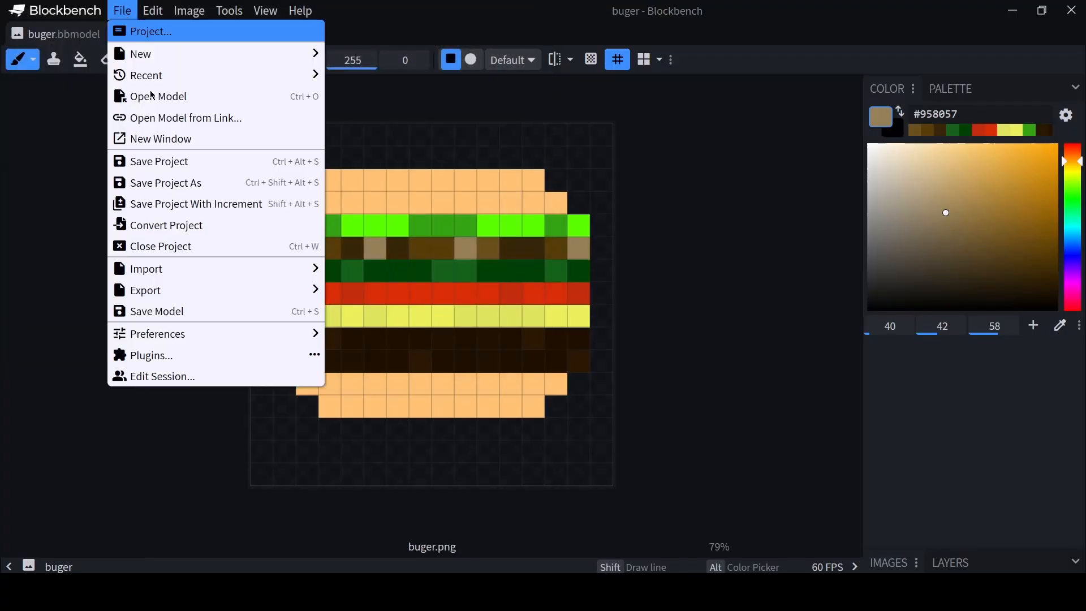
{"action": "left_click", "coordinate": [169, 163]}
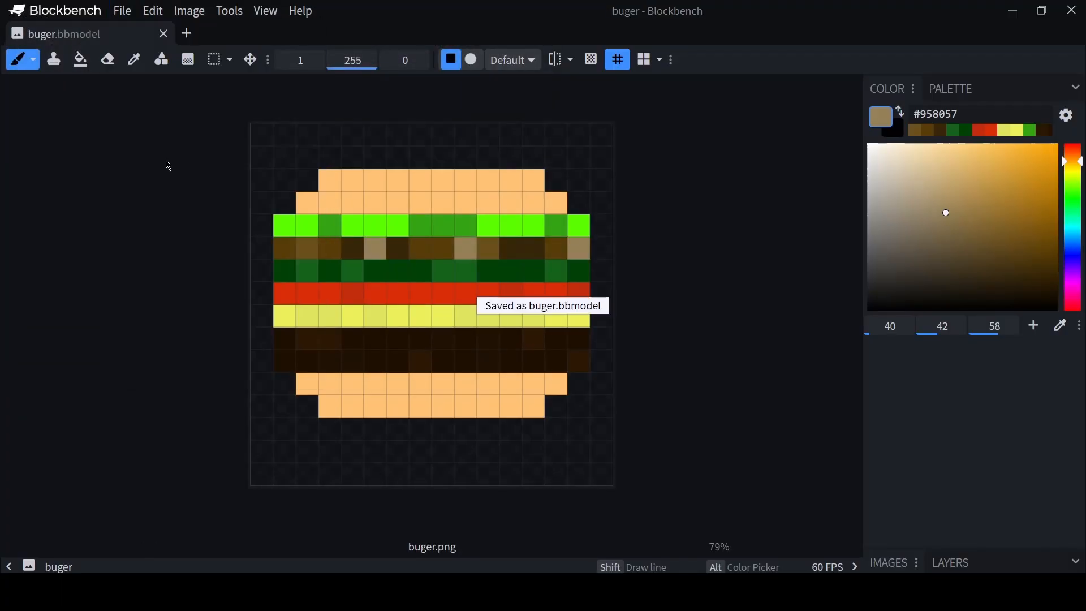
{"action": "left_click", "coordinate": [127, 11]}
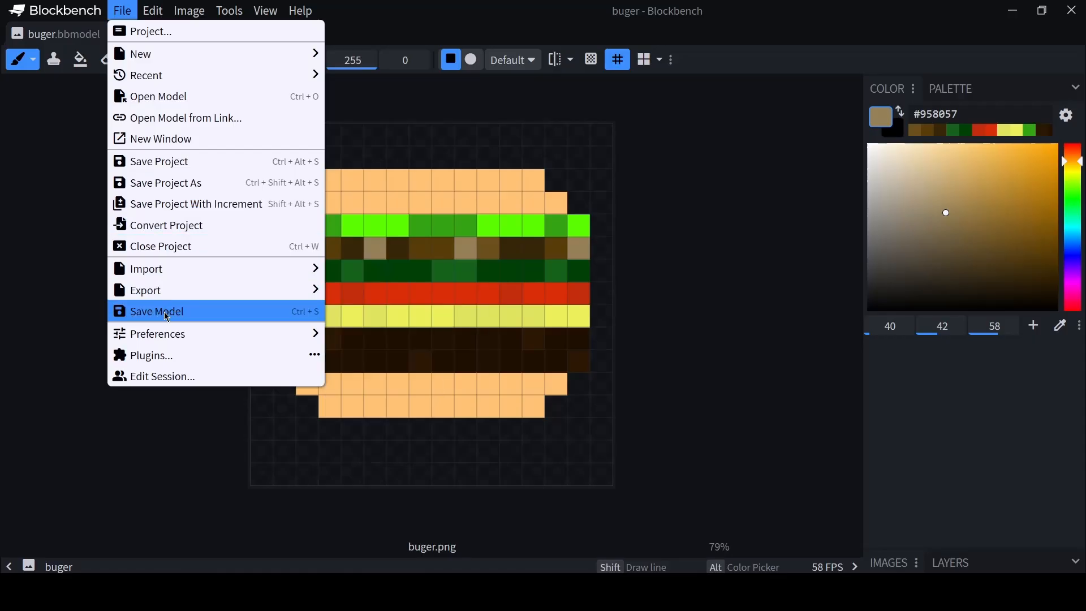
{"action": "left_click", "coordinate": [167, 313]}
{"action": "left_click", "coordinate": [129, 12]}
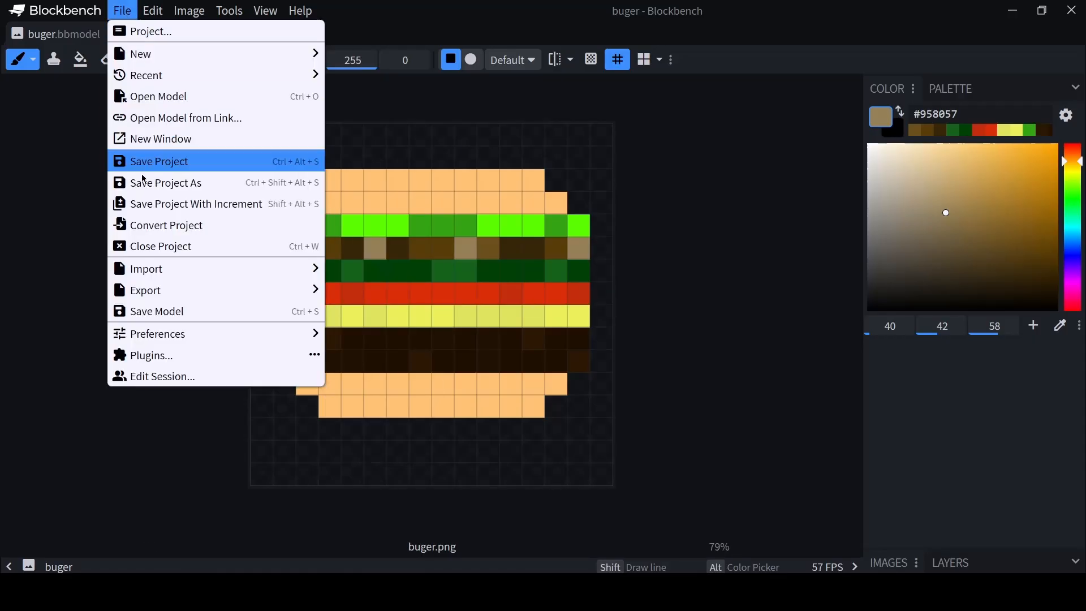
{"action": "mouse_move", "coordinate": [179, 285]}
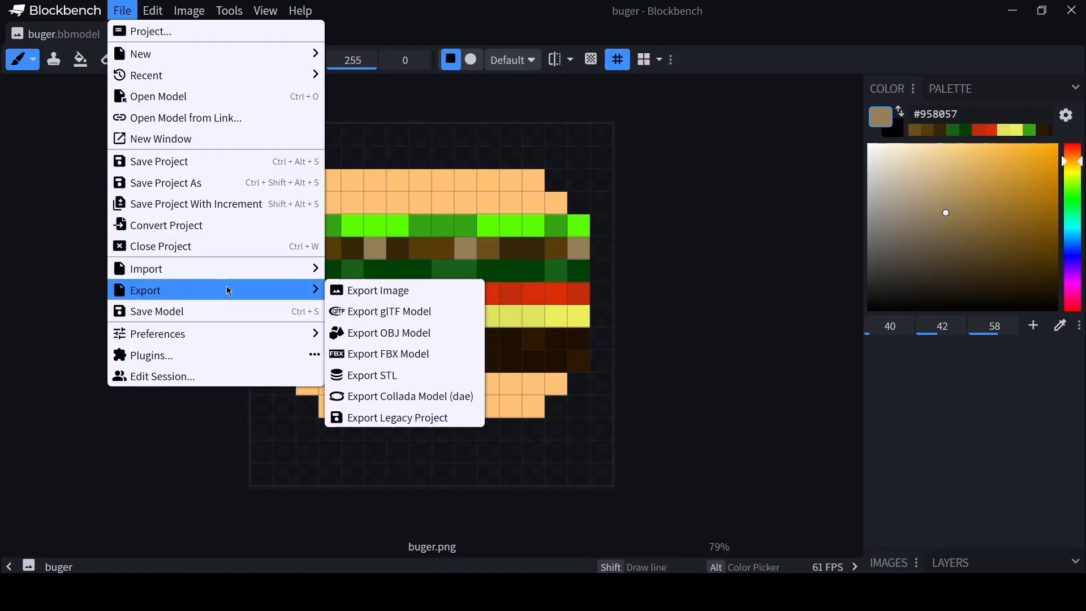
{"action": "left_click", "coordinate": [772, 130]}
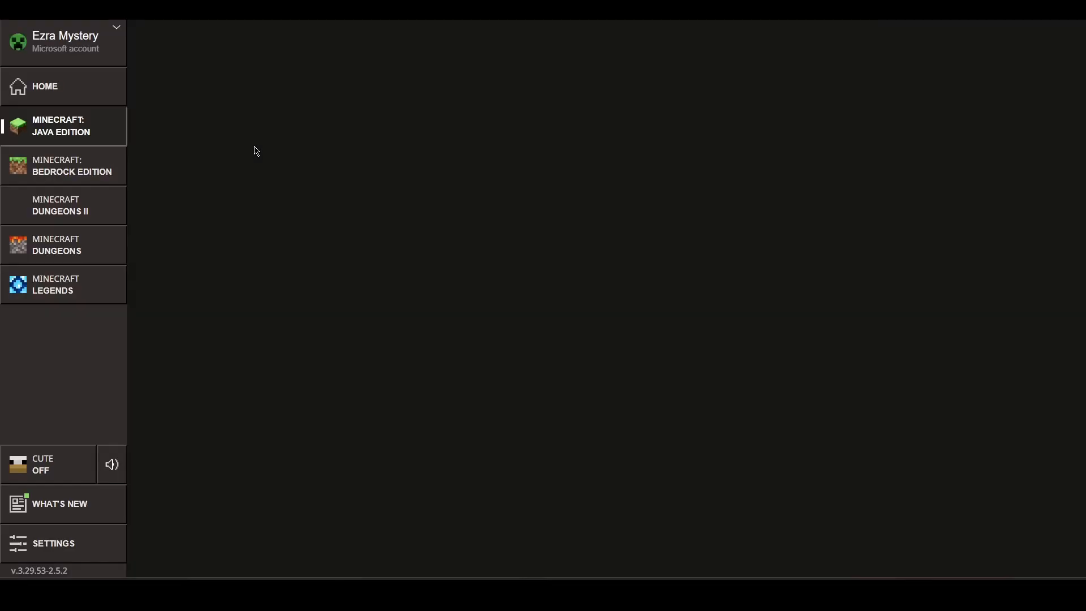
- In the Minecraft Launcher, start Bedrock Edition and begin creating a new world without a template
{"action": "left_click", "coordinate": [95, 172]}
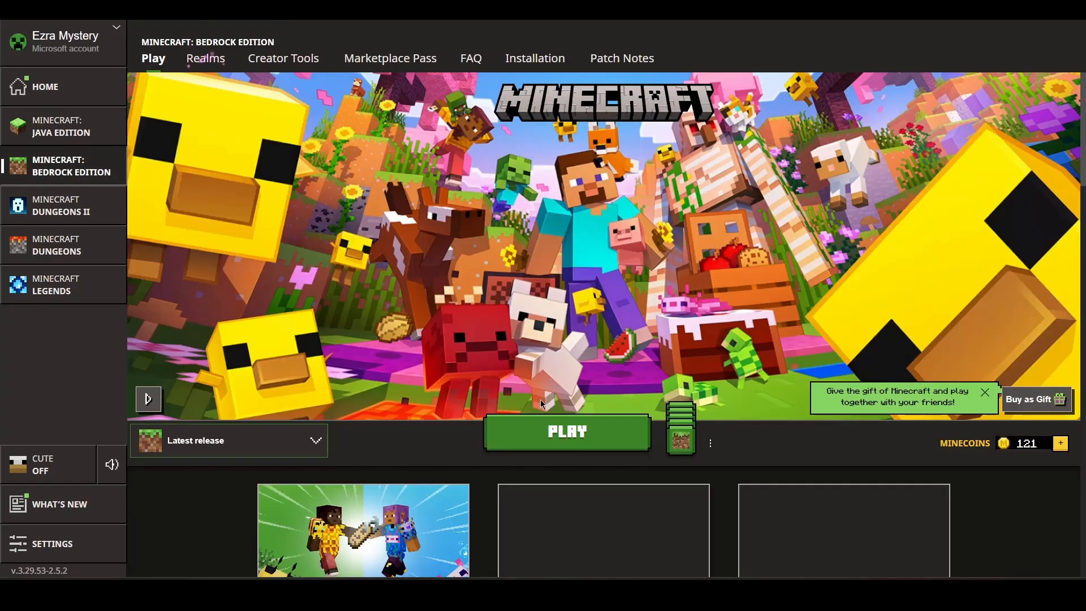
{"action": "left_click", "coordinate": [555, 428]}
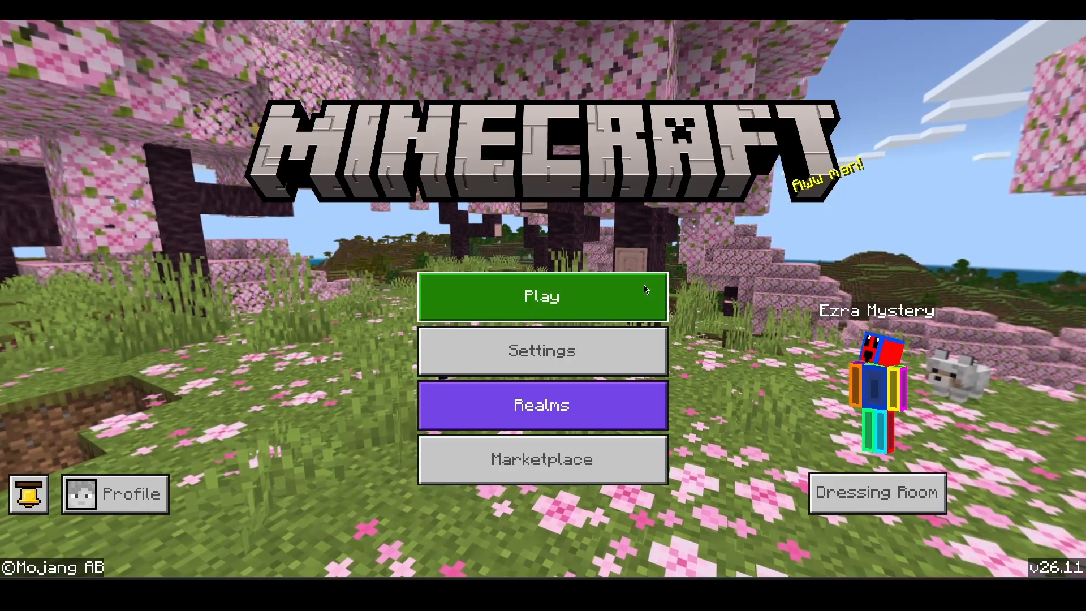
{"action": "left_click", "coordinate": [622, 298]}
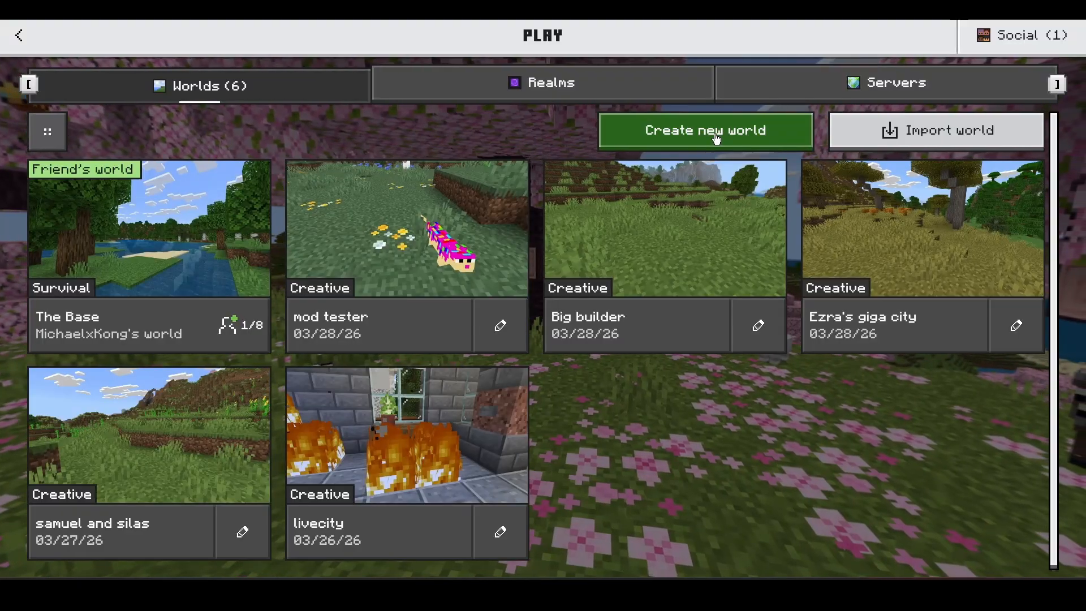
{"action": "left_click", "coordinate": [716, 136]}
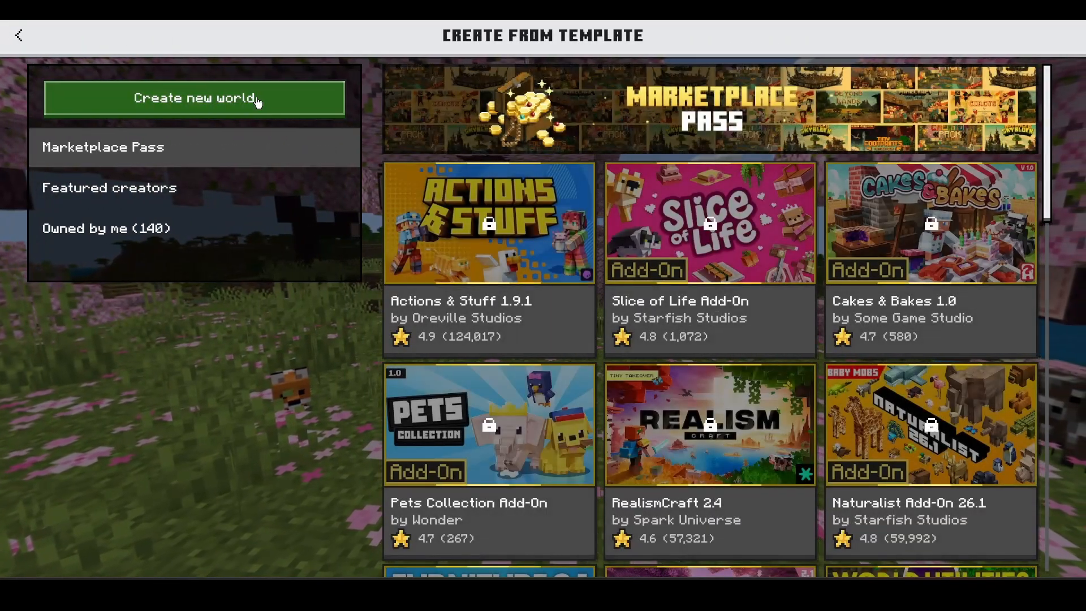
{"action": "left_click", "coordinate": [257, 101]}
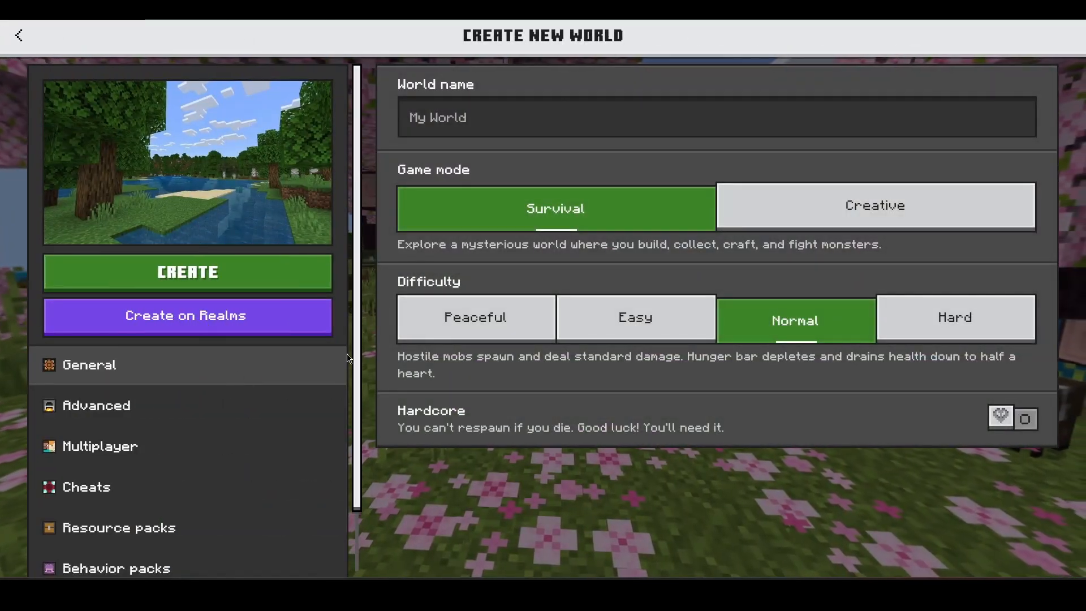
- Set the new world's game mode to Creative and name the world test
{"action": "left_click", "coordinate": [790, 207]}
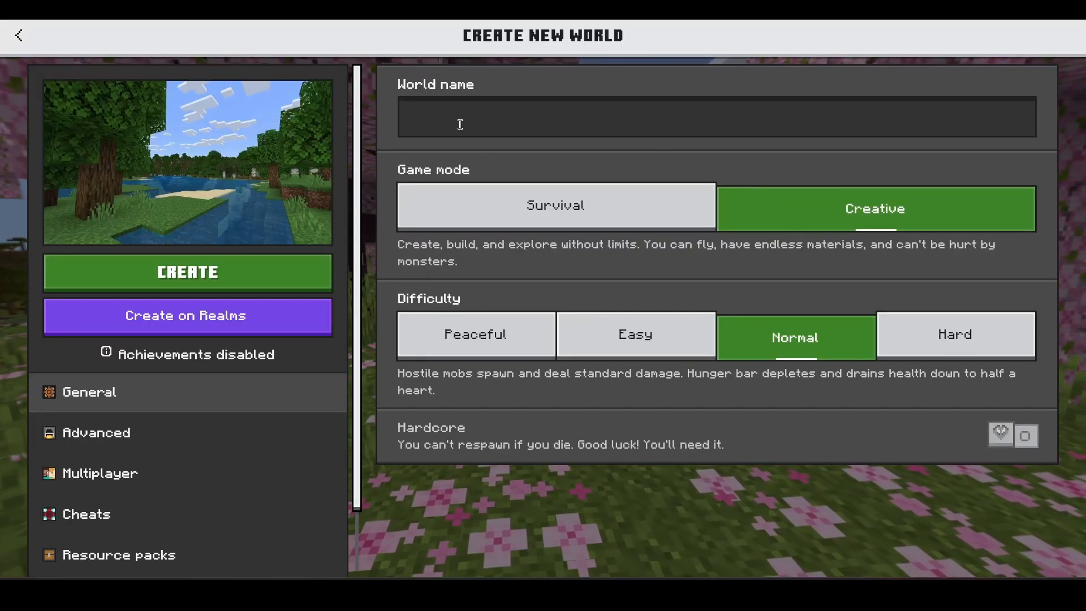
{"action": "type", "text": "test"}
{"action": "scroll", "coordinate": [203, 401], "scroll_direction": "down", "scroll_amount": 3}
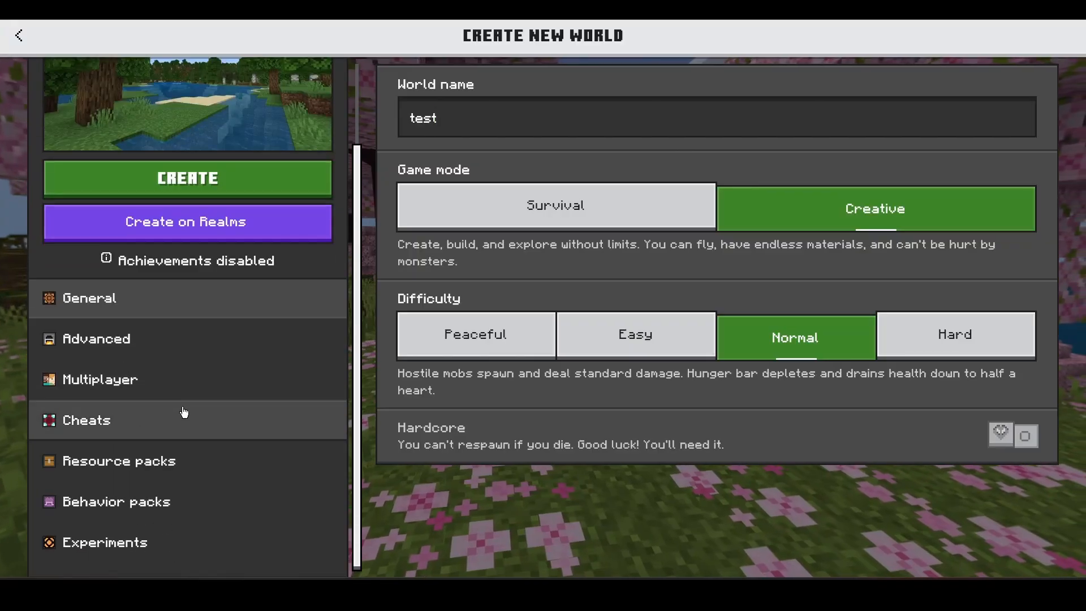
{"action": "left_click", "coordinate": [272, 504]}
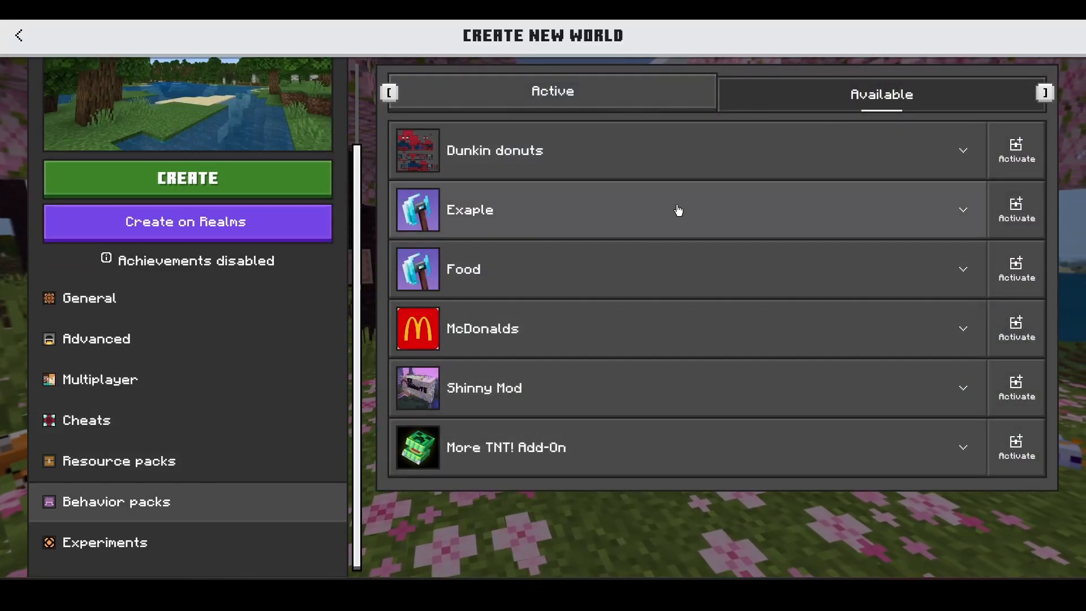
{"action": "left_click", "coordinate": [1031, 215]}
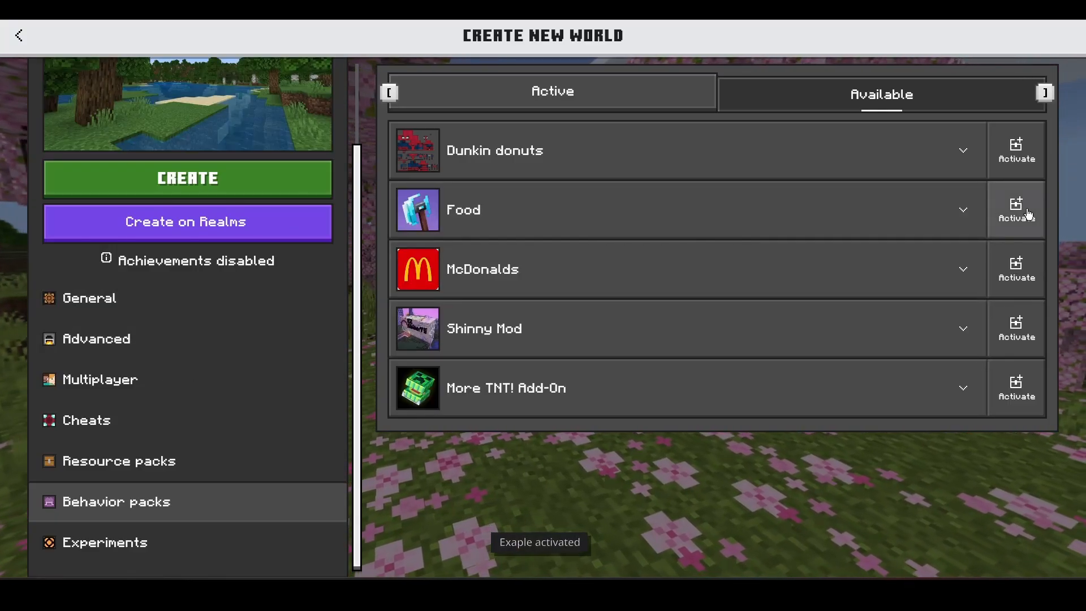
{"action": "left_click", "coordinate": [1027, 214]}
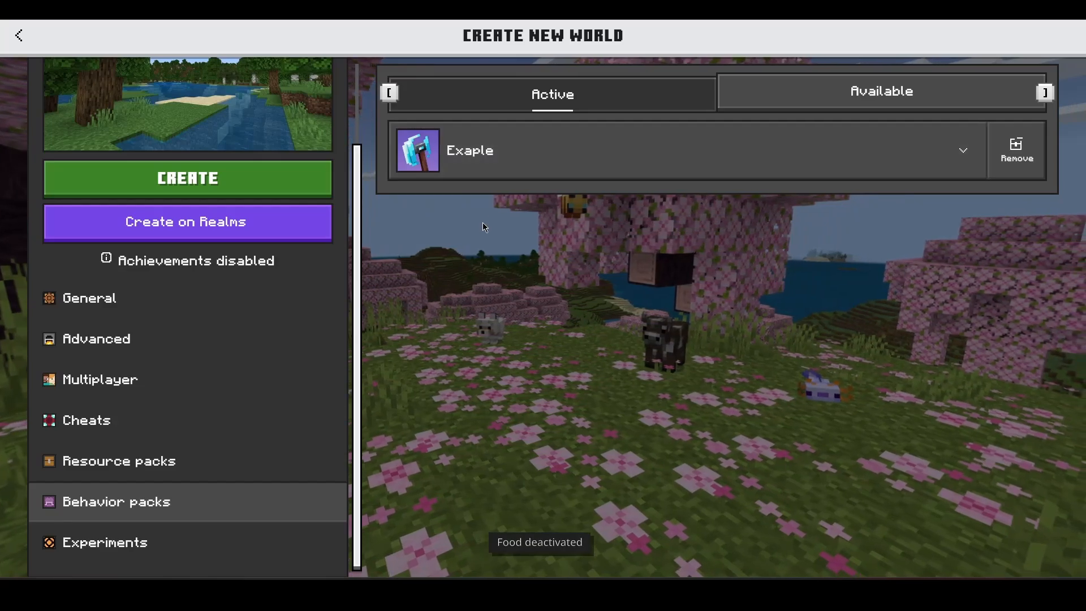
{"action": "scroll", "coordinate": [192, 113], "scroll_direction": "up", "scroll_amount": 3}
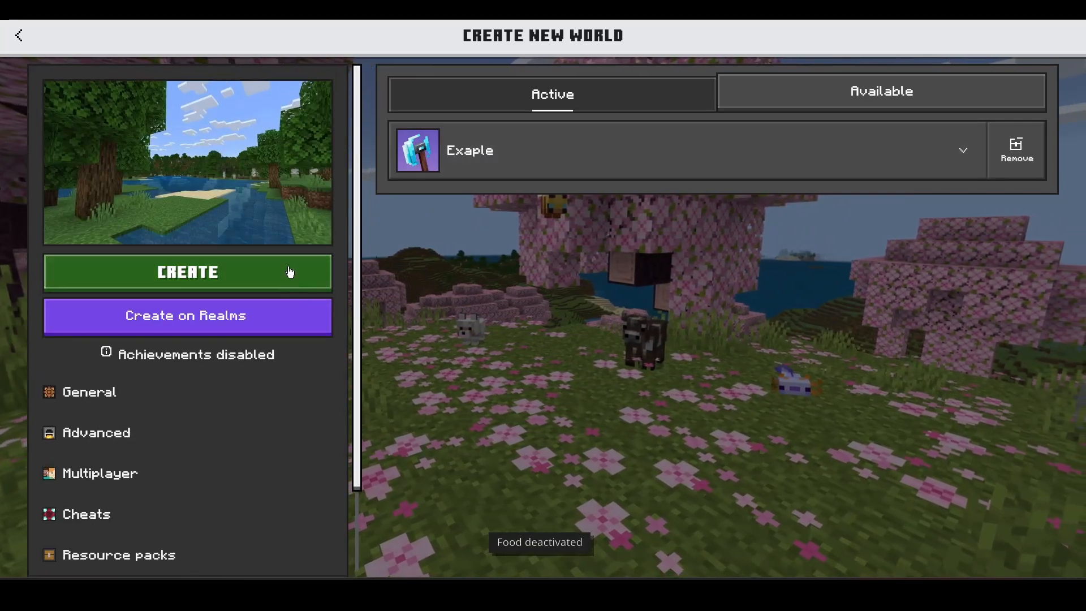
{"action": "left_click", "coordinate": [221, 279]}
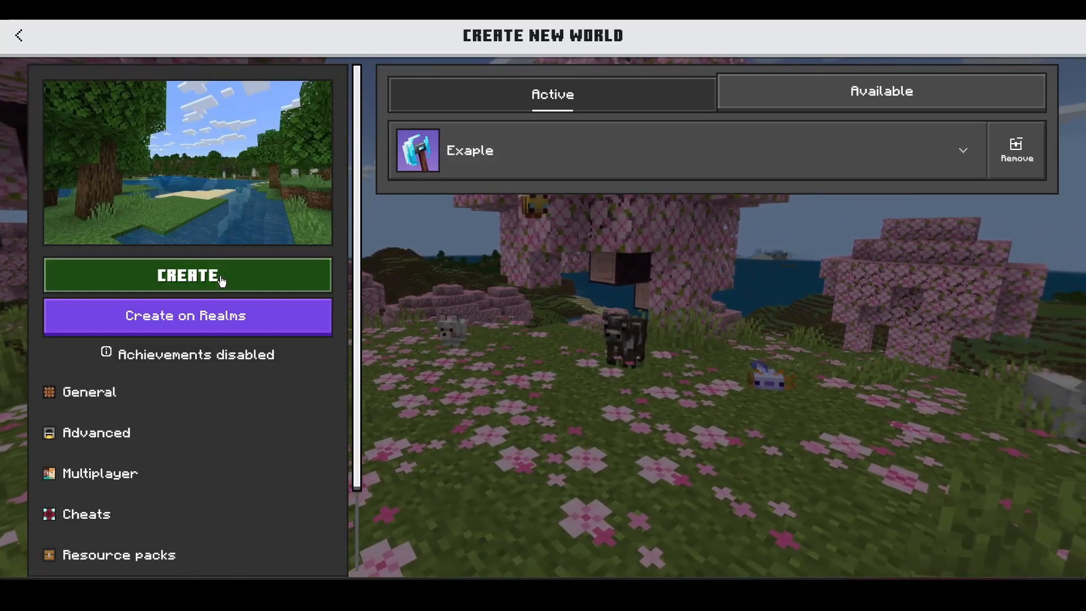
{"action": "left_click", "coordinate": [722, 143]}
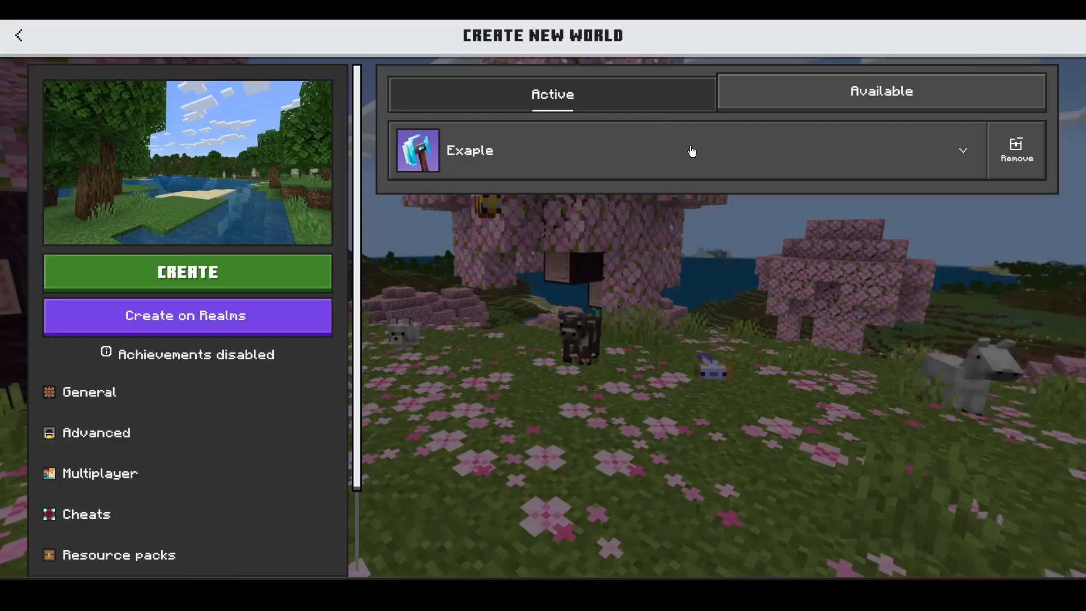
{"action": "key", "text": "Escape"}
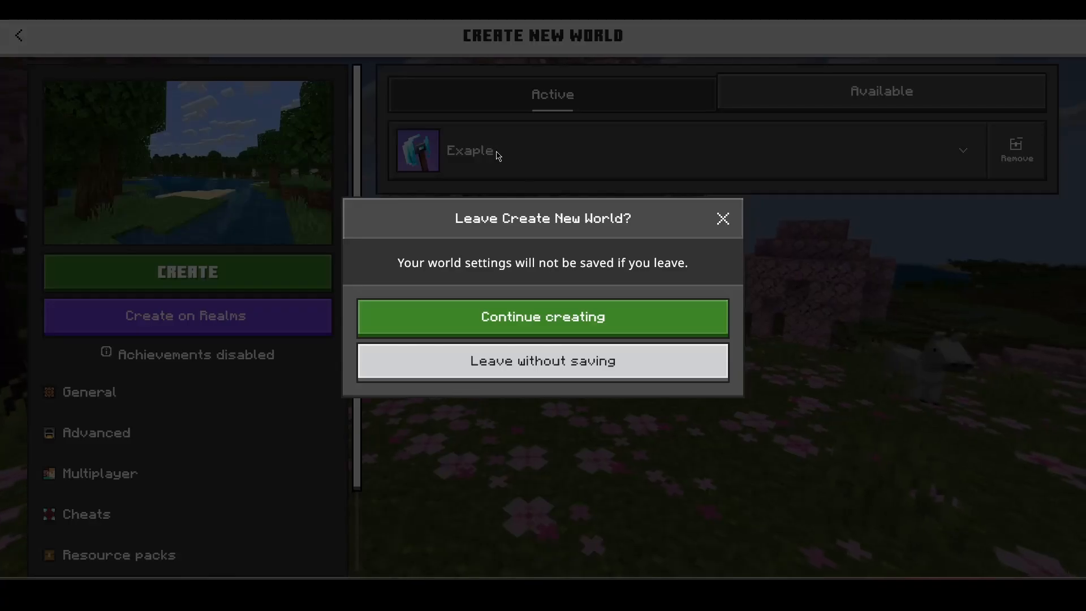
{"action": "left_click", "coordinate": [638, 371]}
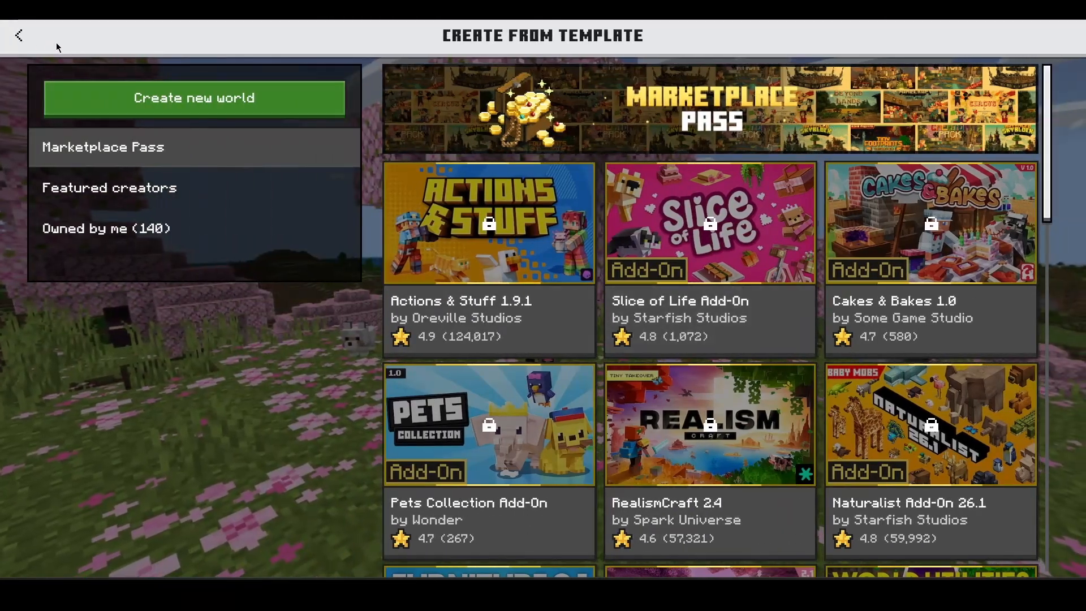
{"action": "key", "text": "Escape"}
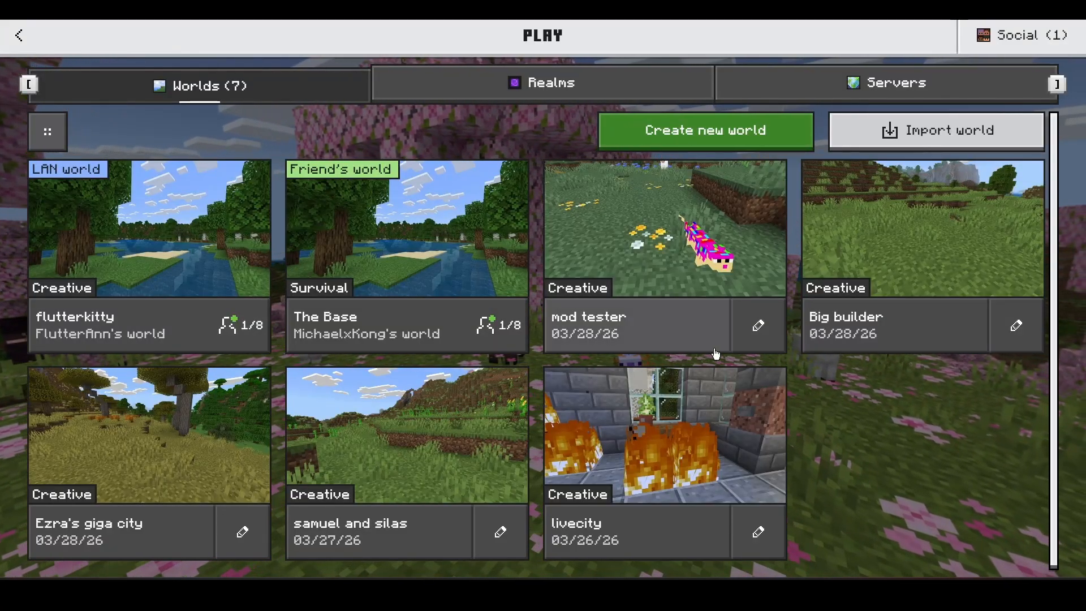
- Activate the Exaple behavior pack in the existing mod tester world, accepting the world update, and start playing that world
{"action": "left_click", "coordinate": [749, 334]}
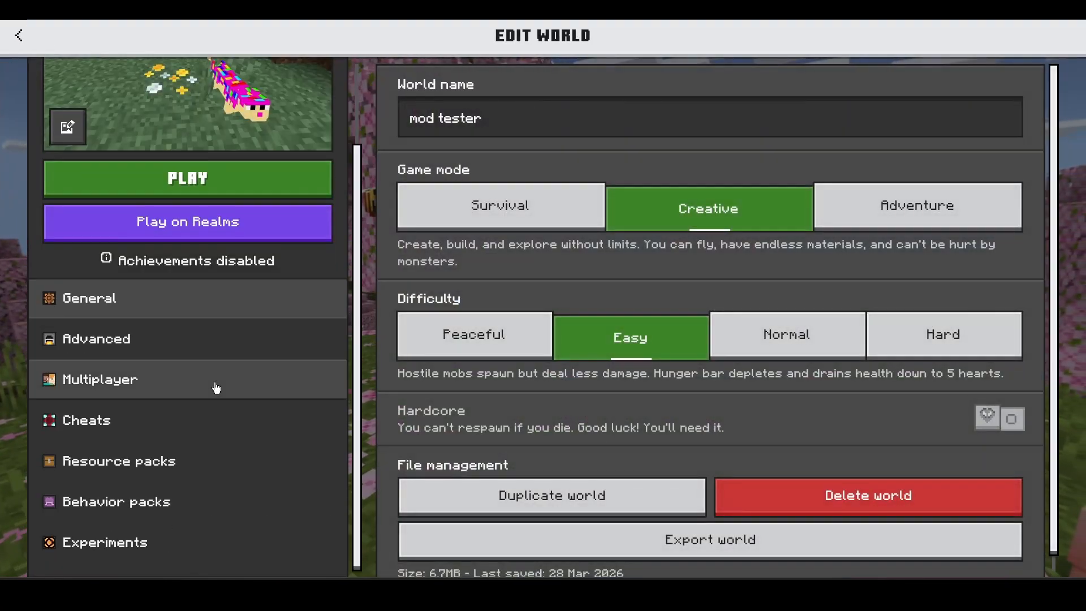
{"action": "left_click", "coordinate": [263, 500]}
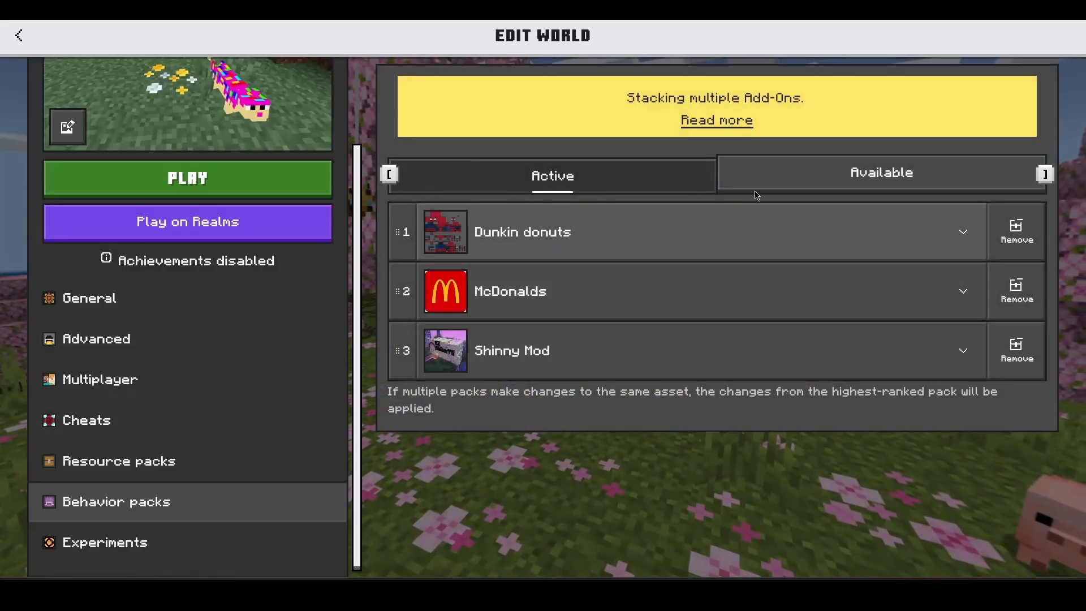
{"action": "left_click", "coordinate": [780, 177]}
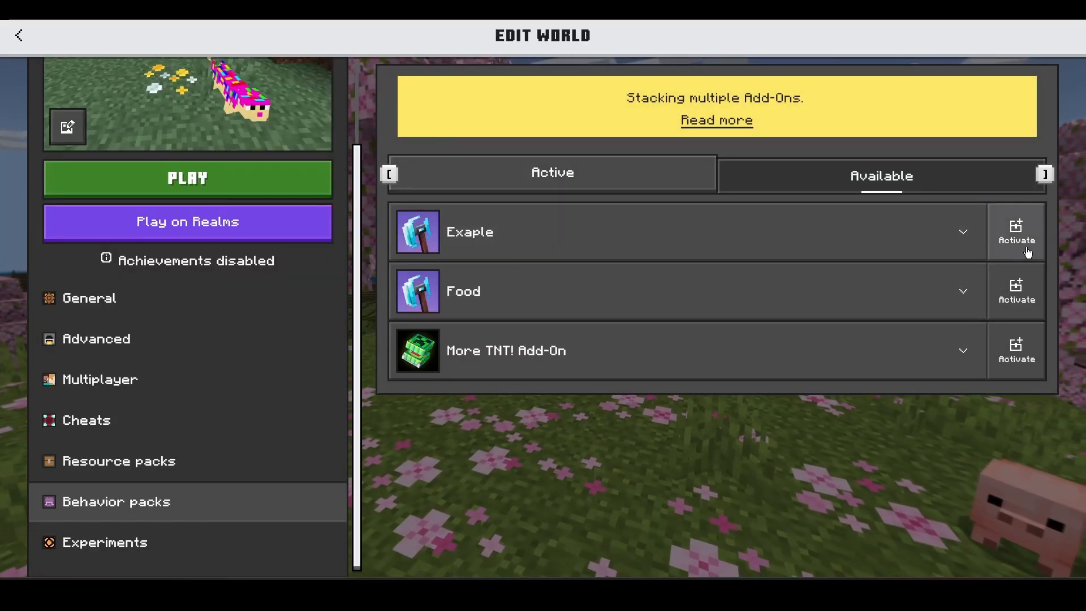
{"action": "left_click", "coordinate": [1026, 247]}
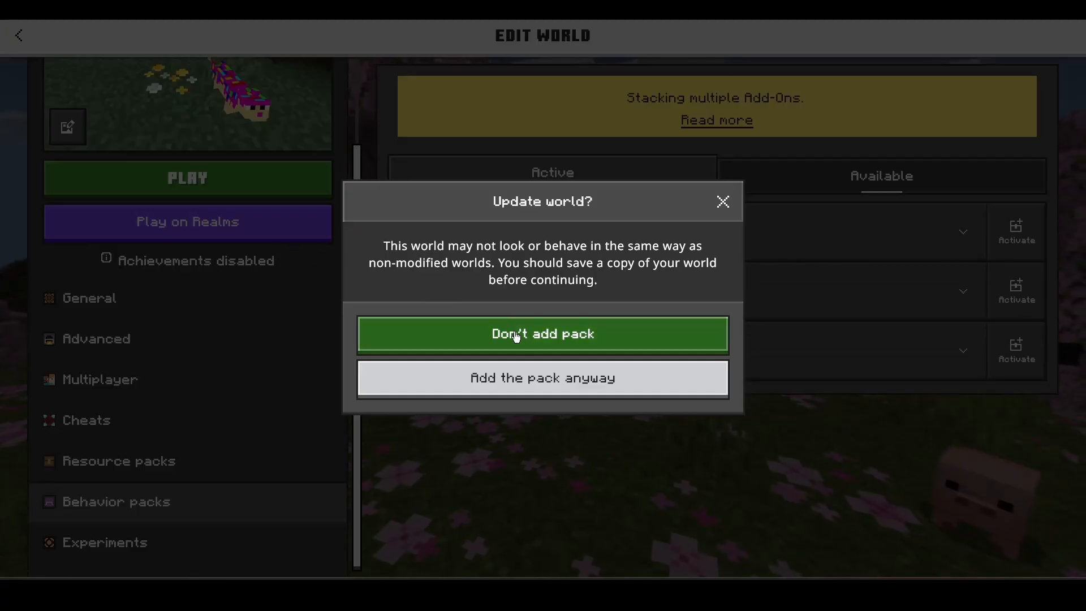
{"action": "left_click", "coordinate": [534, 378]}
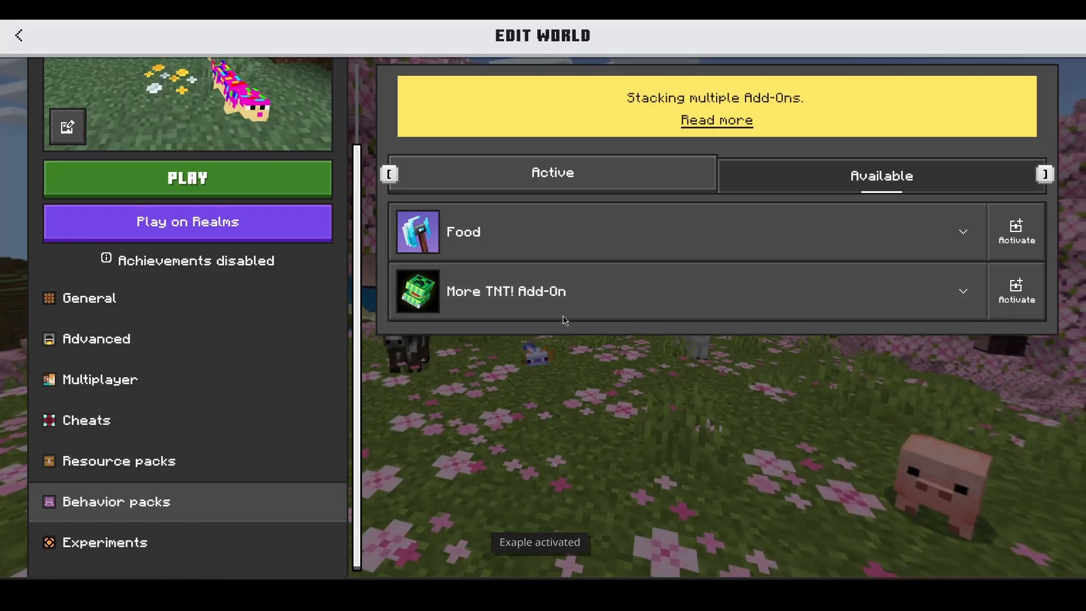
{"action": "scroll", "coordinate": [245, 393], "scroll_direction": "up", "scroll_amount": 3}
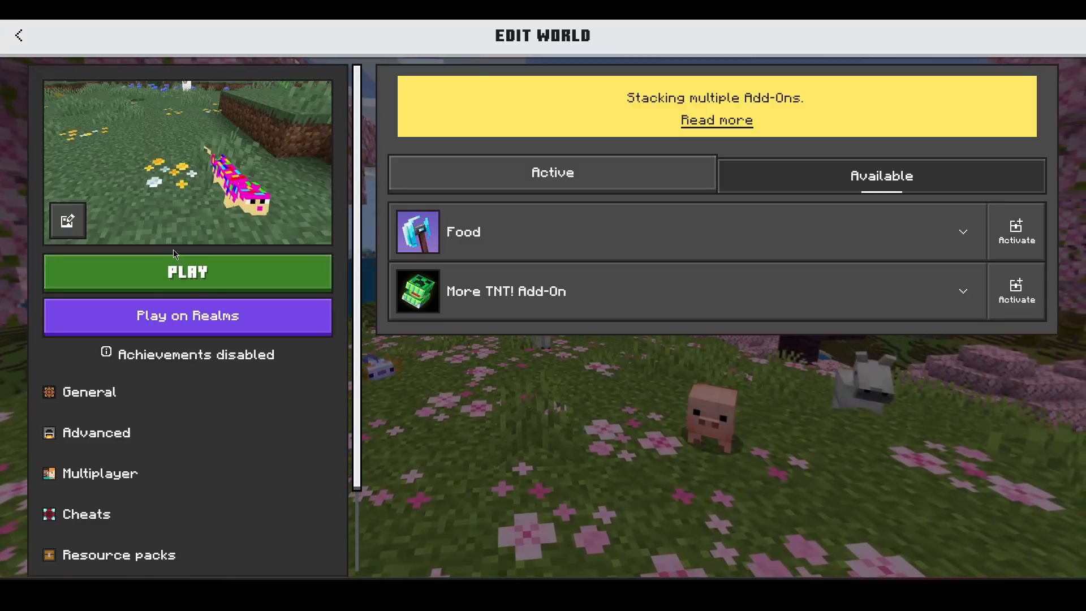
{"action": "left_click", "coordinate": [173, 266]}
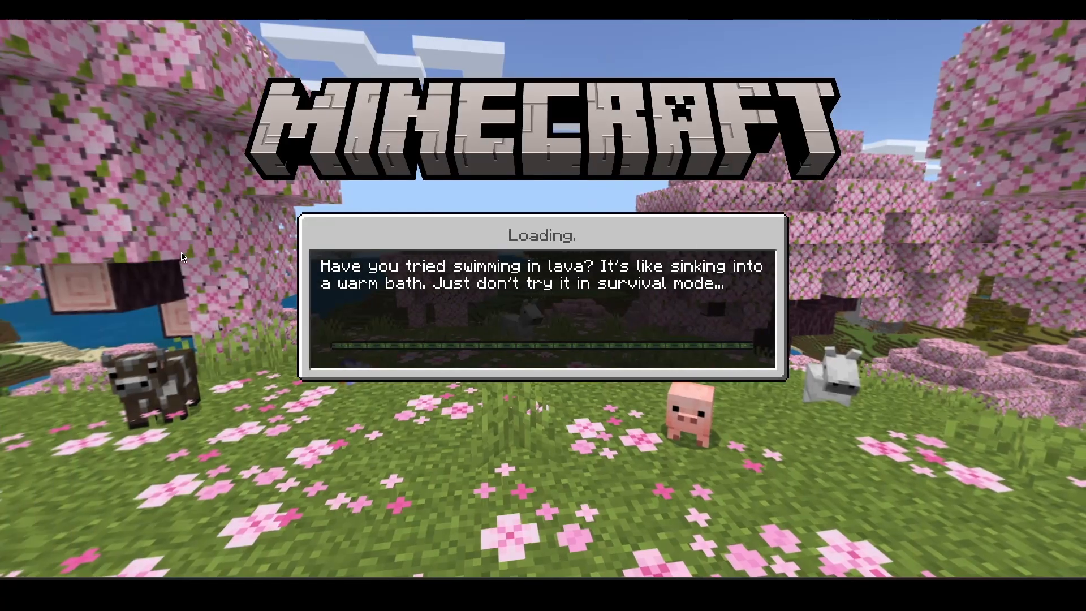
- Put the Buger from the creative inventory's Items category into the last hotbar slot, hold it and try to eat it
{"action": "key", "text": "e"}
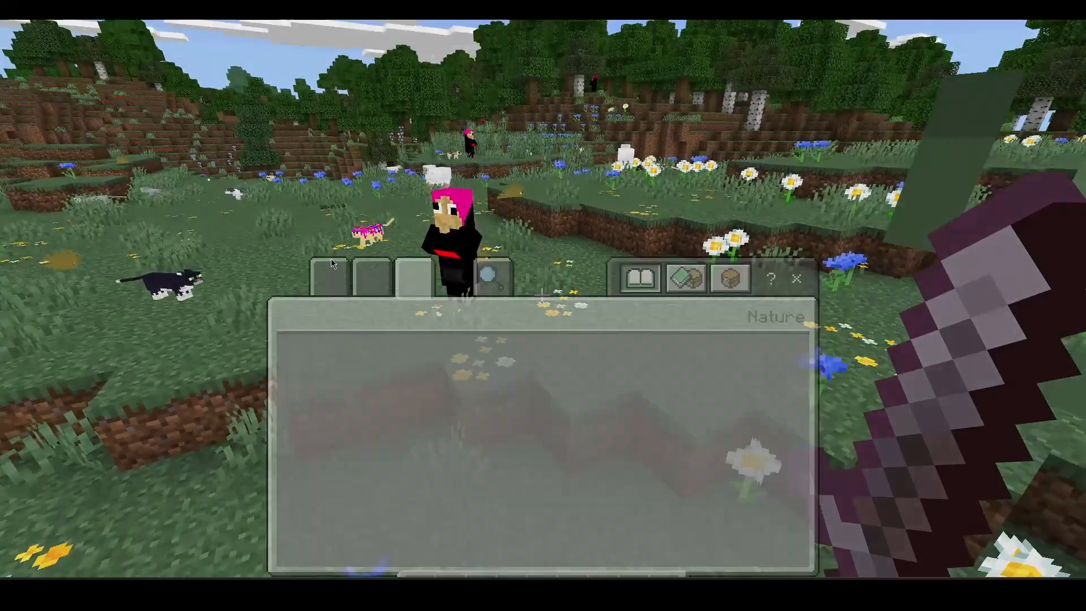
{"action": "key", "text": "q"}
{"action": "key", "text": "q"}
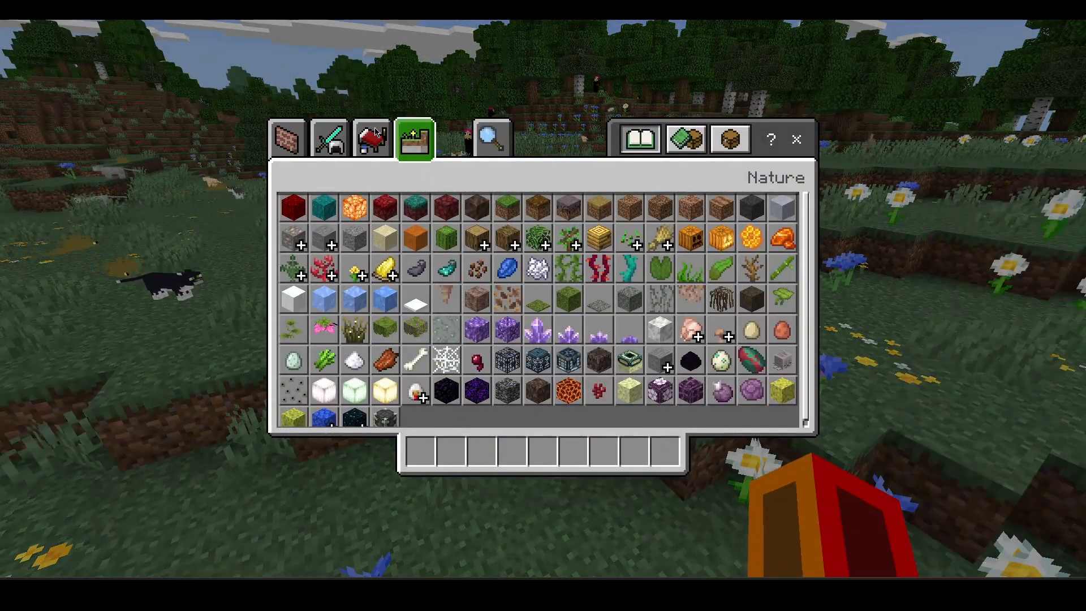
{"action": "left_click", "coordinate": [372, 137]}
{"action": "scroll", "coordinate": [468, 297], "scroll_direction": "down", "scroll_amount": 5}
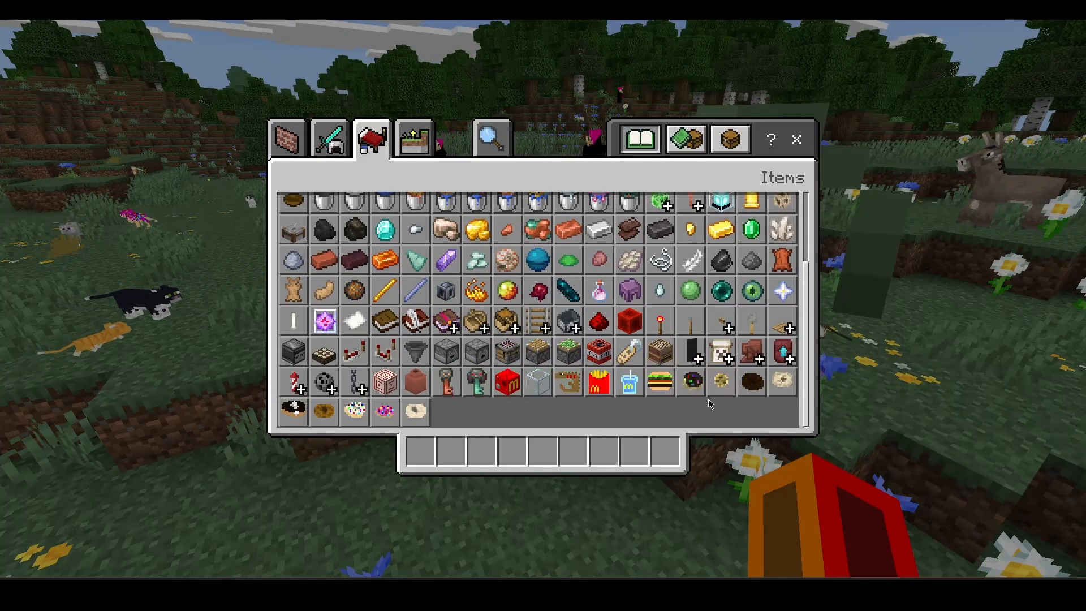
{"action": "left_click", "coordinate": [662, 383]}
{"action": "left_click", "coordinate": [663, 448]}
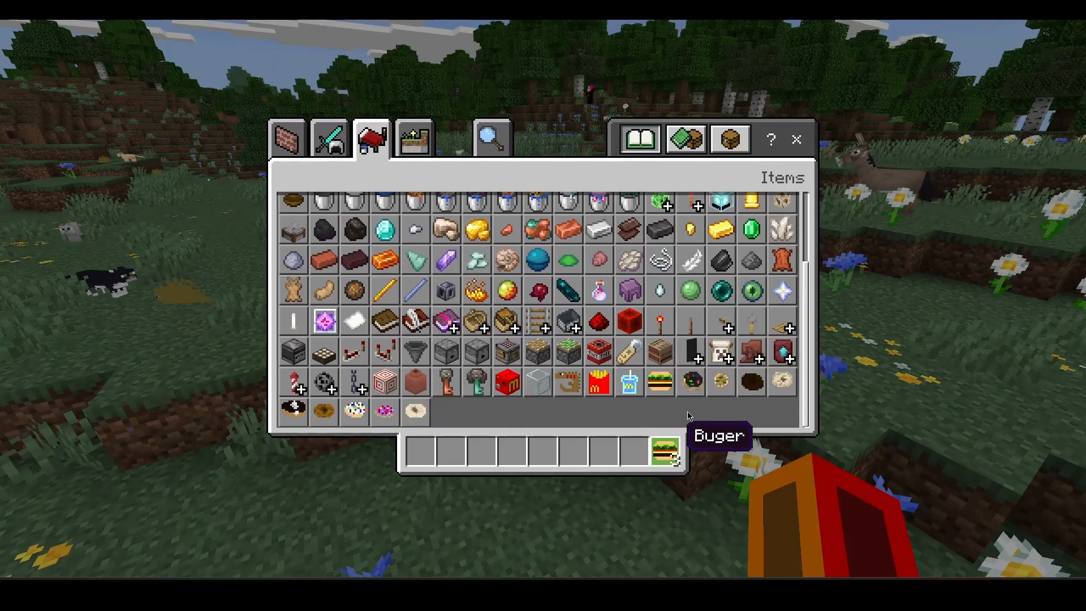
{"action": "key", "text": "e"}
{"action": "key", "text": "9"}
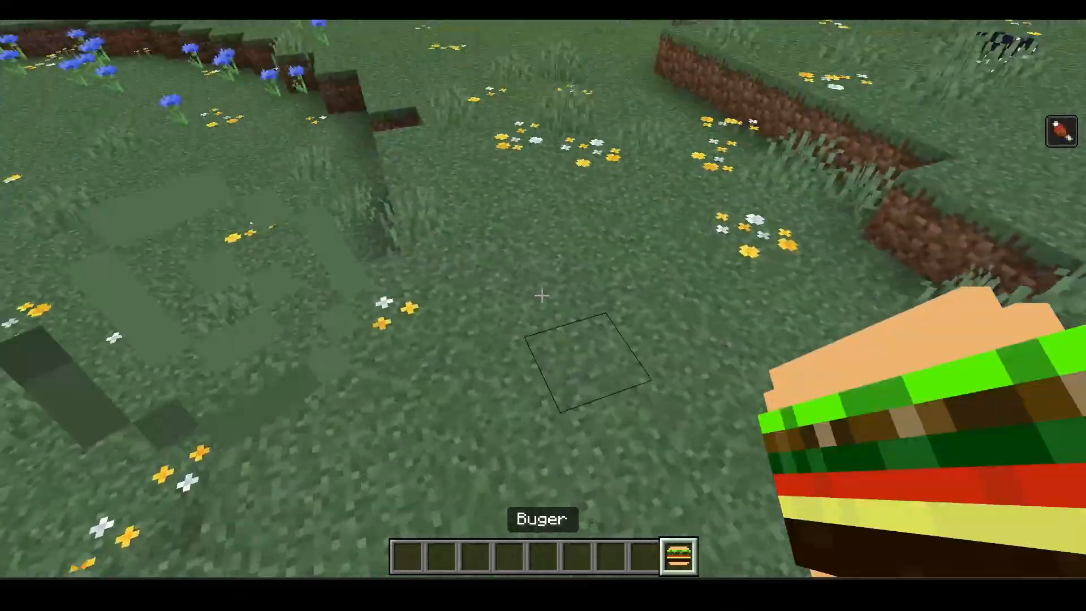
{"action": "right_click", "coordinate": [541, 295]}
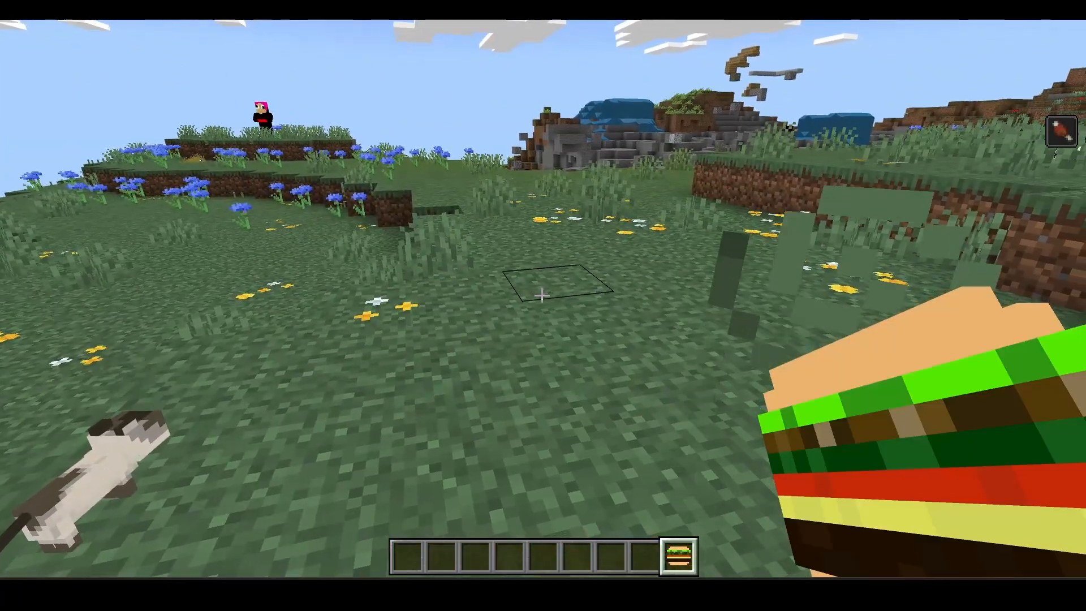
- Add the Spawn Donut Robber egg from the creative inventory's Nature category to the hotbar slot beside the Buger
{"action": "key", "text": "e"}
{"action": "left_click", "coordinate": [415, 144]}
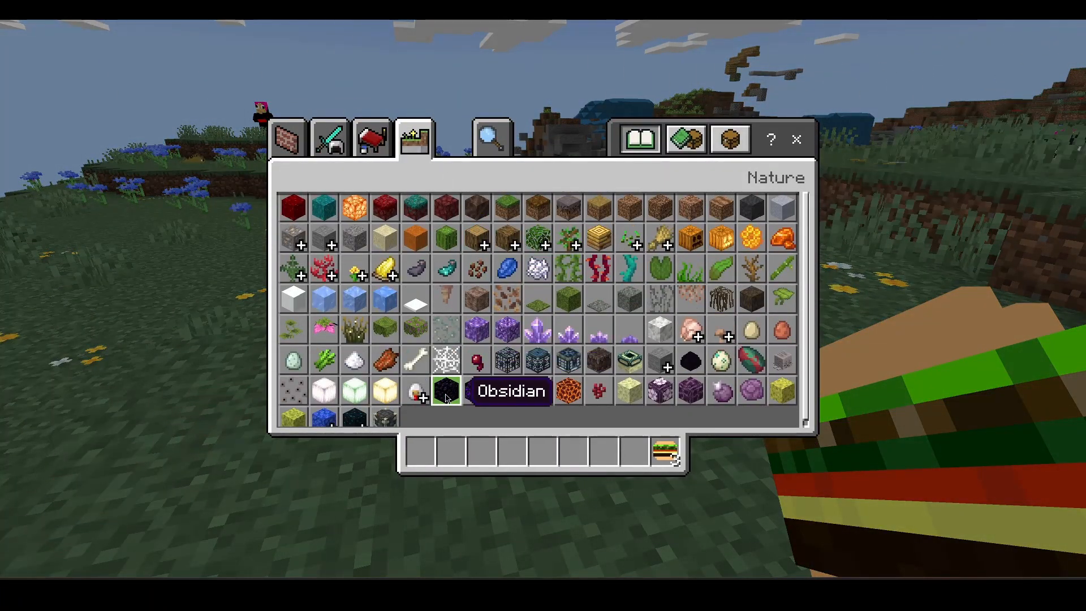
{"action": "scroll", "coordinate": [436, 385], "scroll_direction": "down", "scroll_amount": 4}
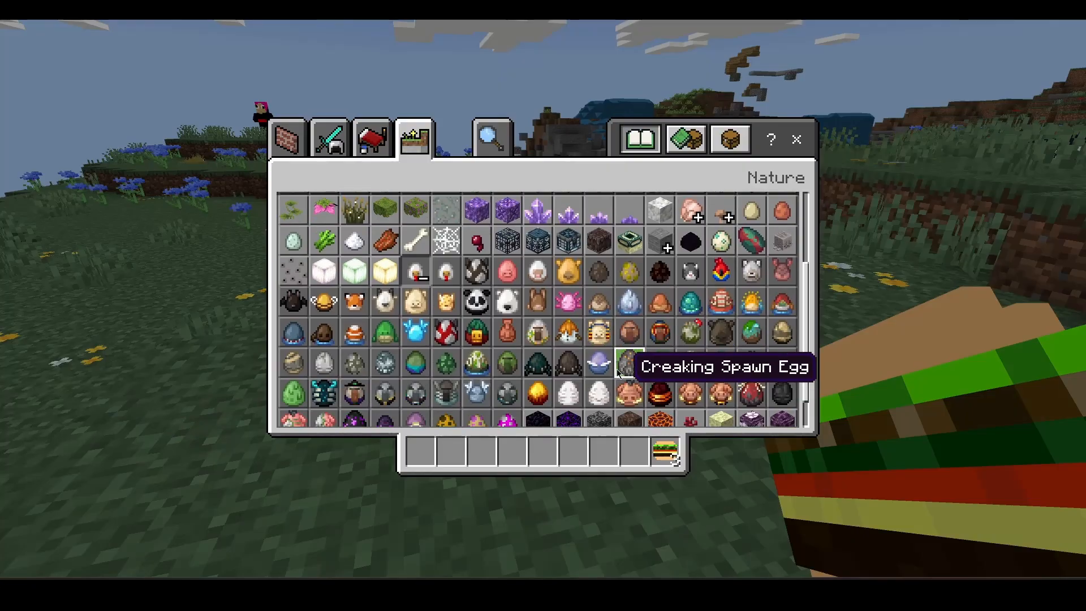
{"action": "scroll", "coordinate": [526, 390], "scroll_direction": "down", "scroll_amount": 2}
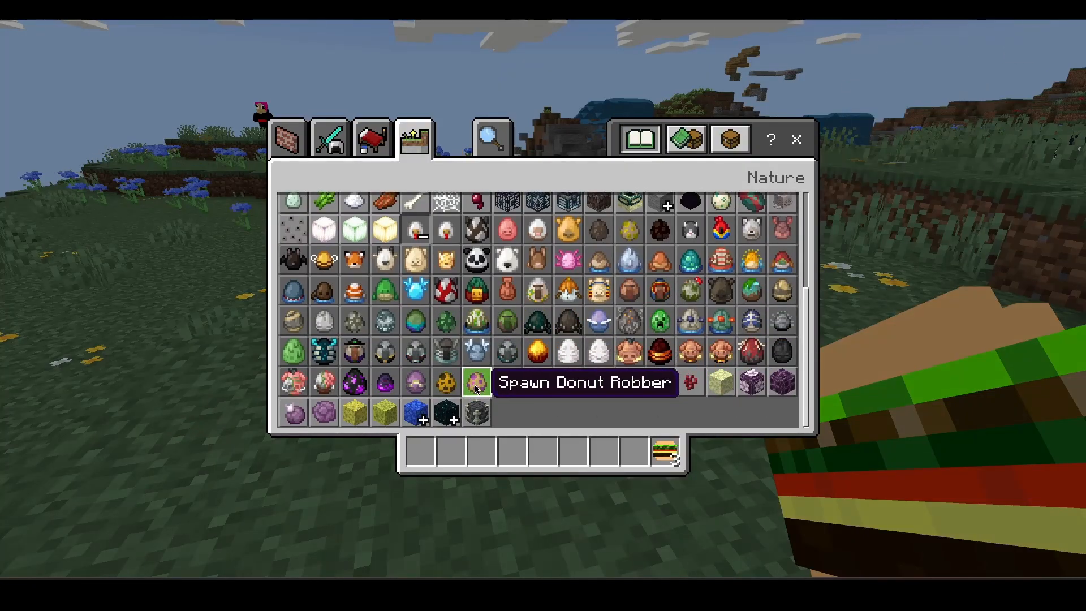
{"action": "left_click_drag", "start_coordinate": [475, 389], "coordinate": [604, 451]}
{"action": "key", "text": "e"}
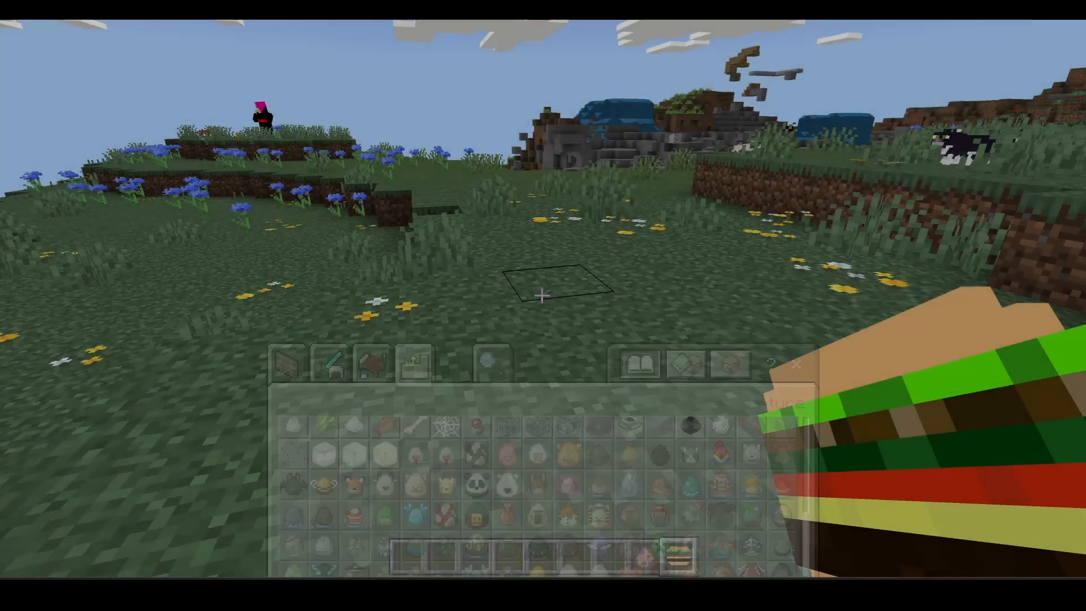
- Spawn a Donut Robber on the grass with the egg, hit it, and fly up over the meadow
{"action": "scroll", "coordinate": [541, 296], "scroll_direction": "down", "scroll_amount": 2}
{"action": "scroll", "coordinate": [542, 295], "scroll_direction": "up", "scroll_amount": 3}
{"action": "right_click", "coordinate": [541, 295]}
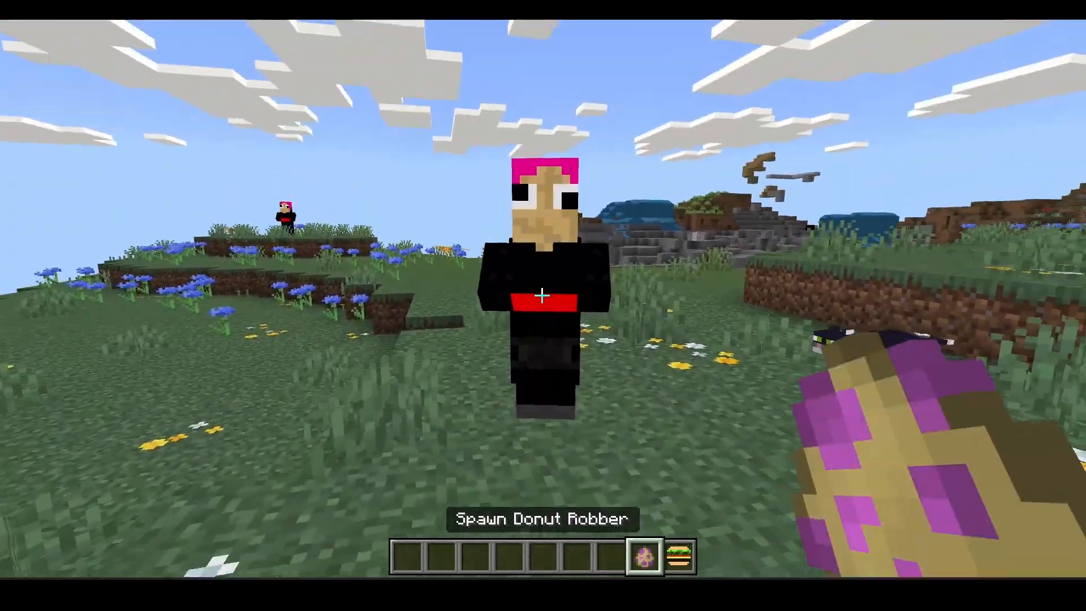
{"action": "left_click", "coordinate": [542, 295]}
{"action": "left_click", "coordinate": [542, 296]}
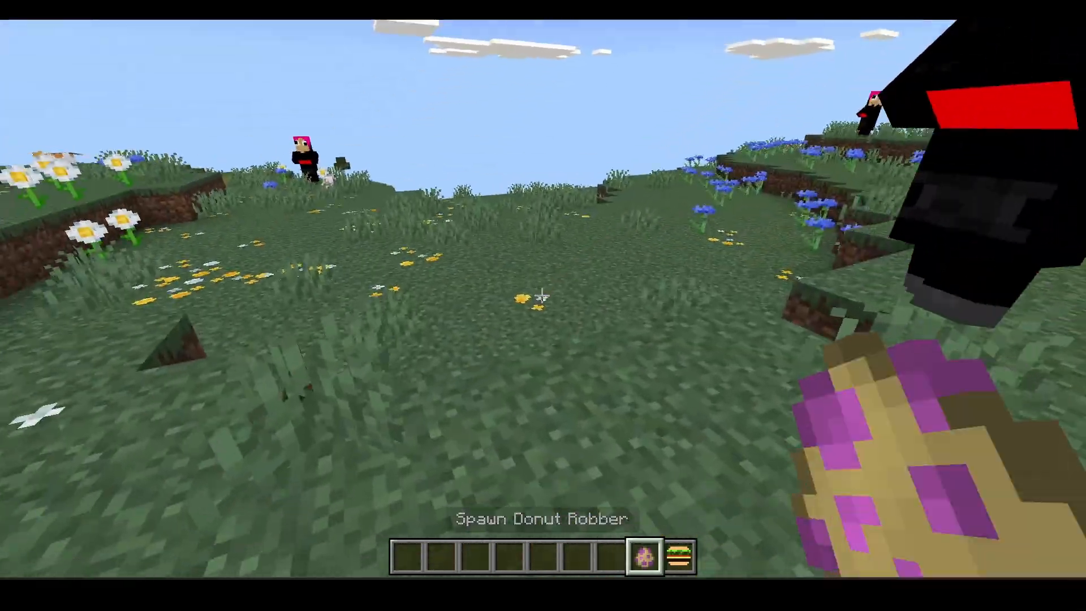
{"action": "right_click", "coordinate": [541, 295]}
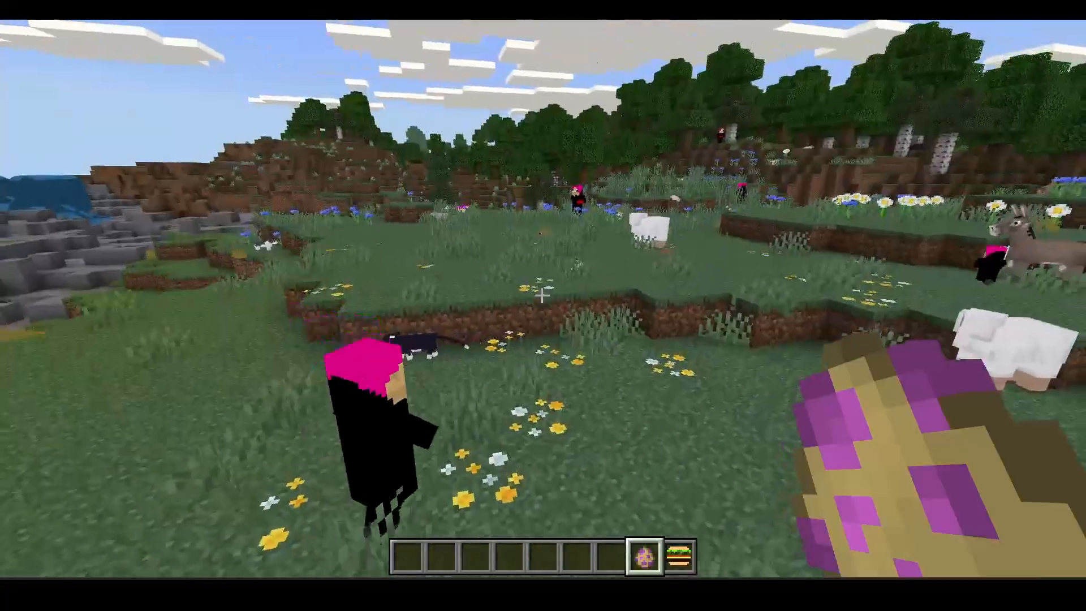
{"action": "key", "text": "space"}
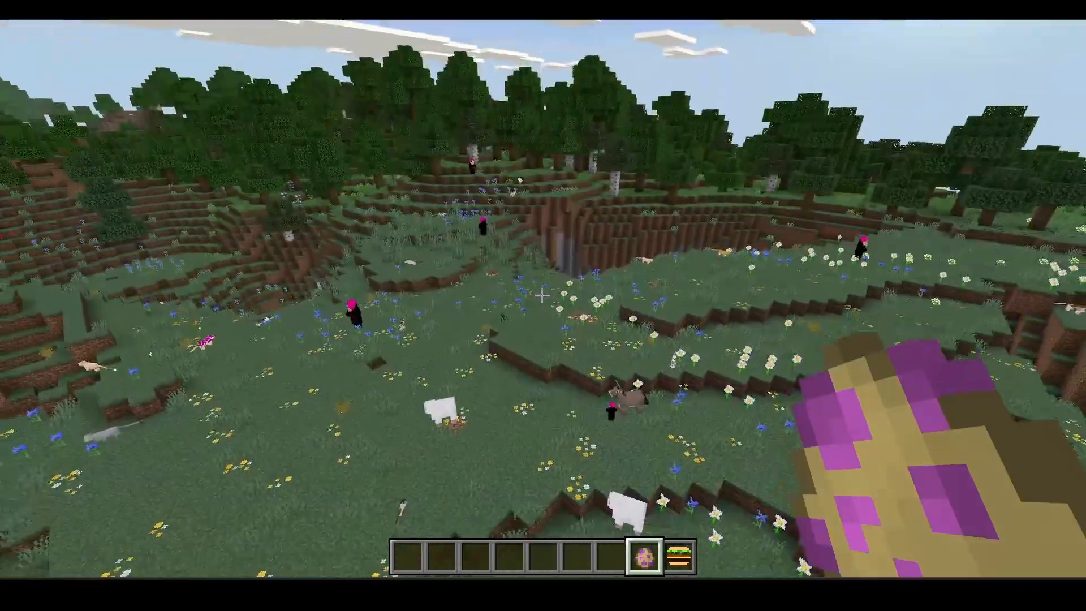
{"action": "key", "text": "space"}
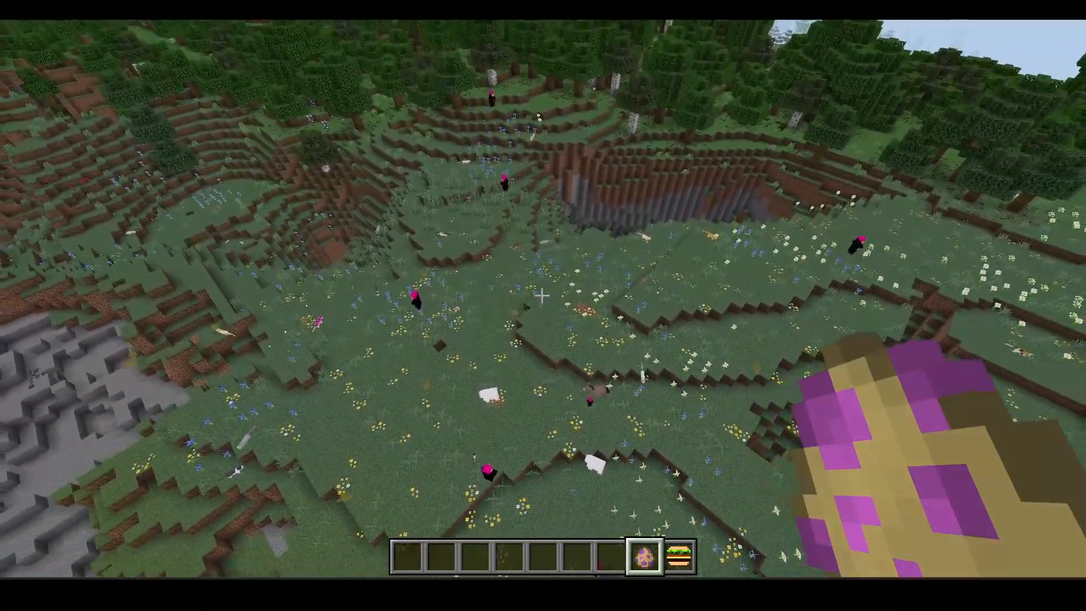